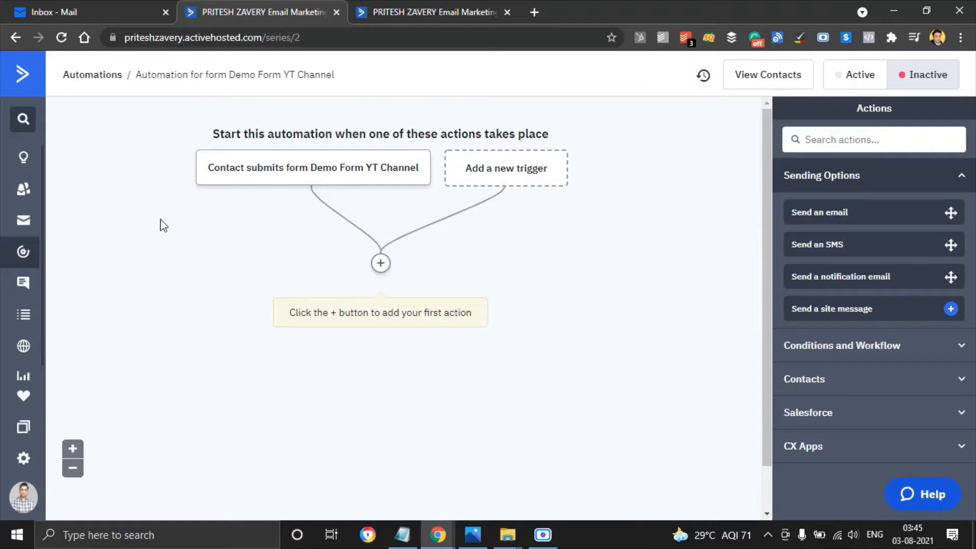
- Open the choices for the automation's first action and review the Conditions and Workflow, Contacts, Salesforce and CX Apps categories
{"action": "mouse_move", "coordinate": [270, 173]}
{"action": "left_click", "coordinate": [380, 264]}
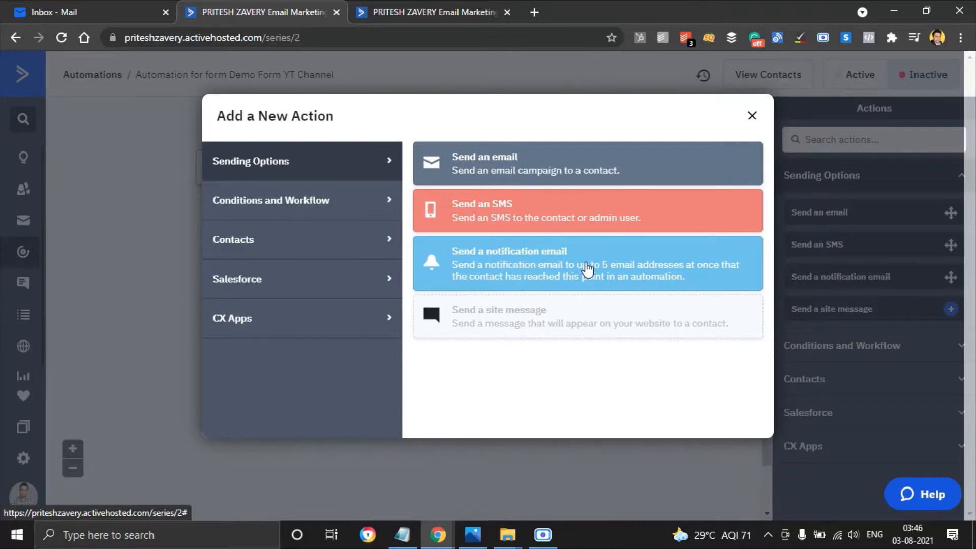
{"action": "left_click", "coordinate": [311, 210]}
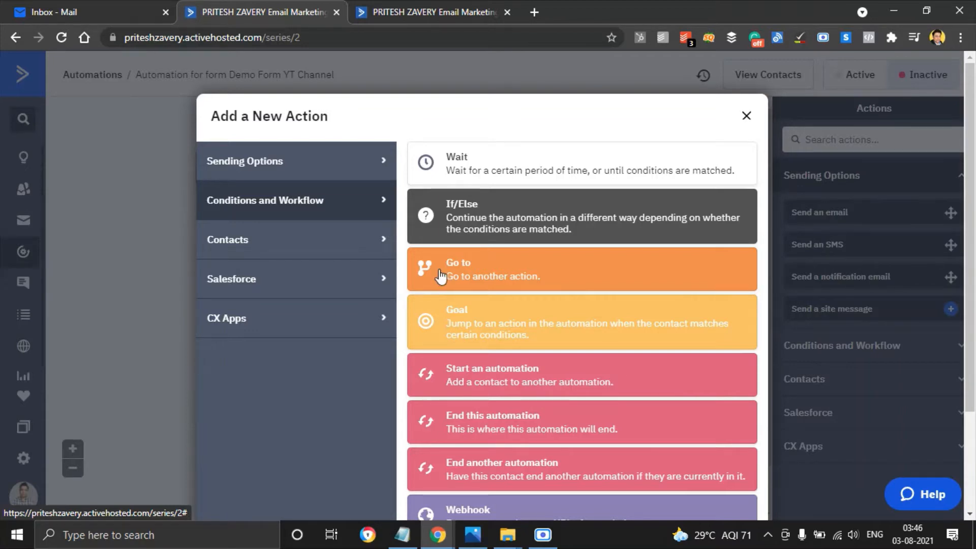
{"action": "left_click", "coordinate": [264, 240]}
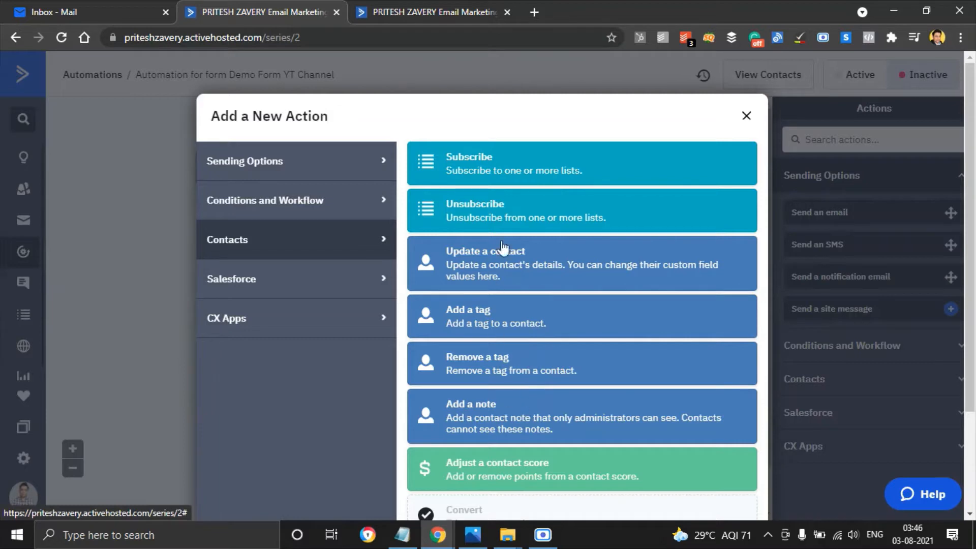
{"action": "left_click", "coordinate": [384, 285]}
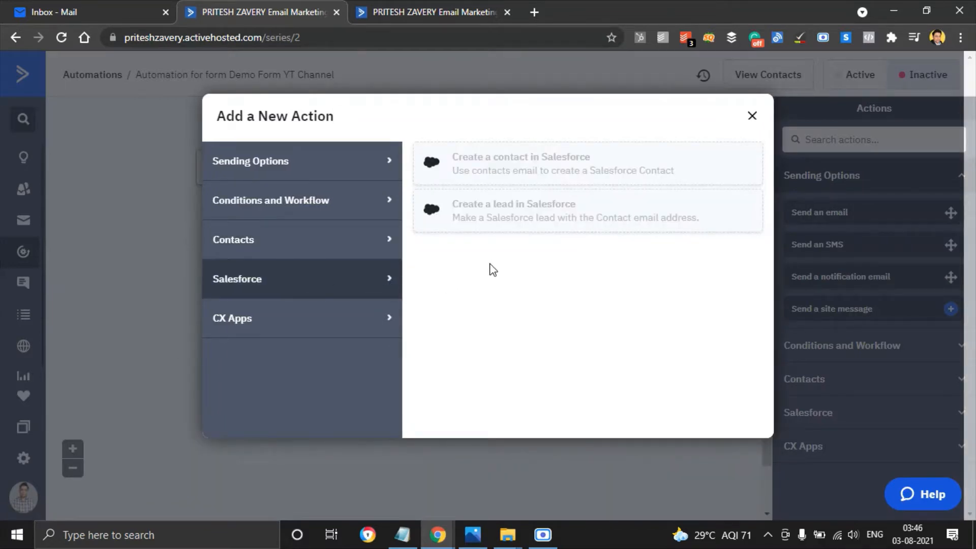
{"action": "mouse_move", "coordinate": [570, 174]}
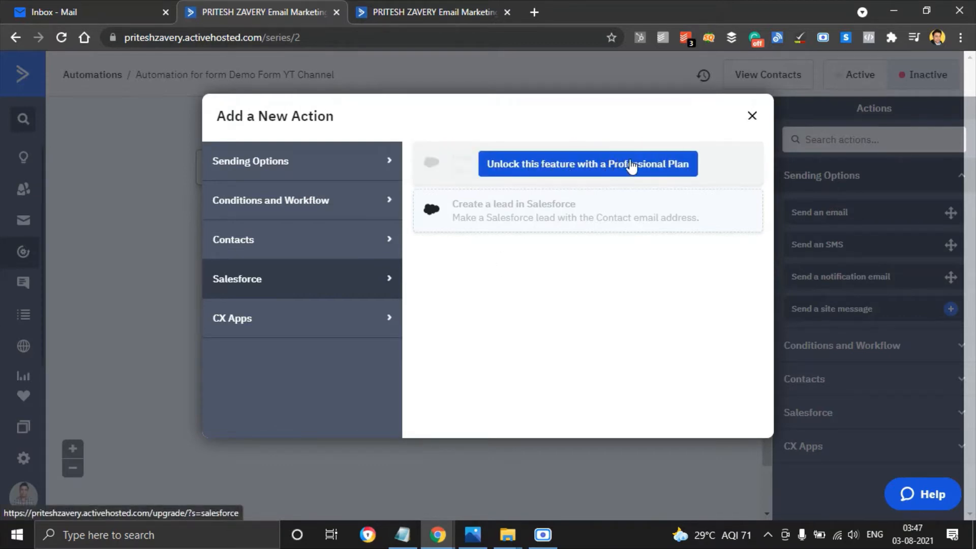
{"action": "left_click", "coordinate": [314, 321]}
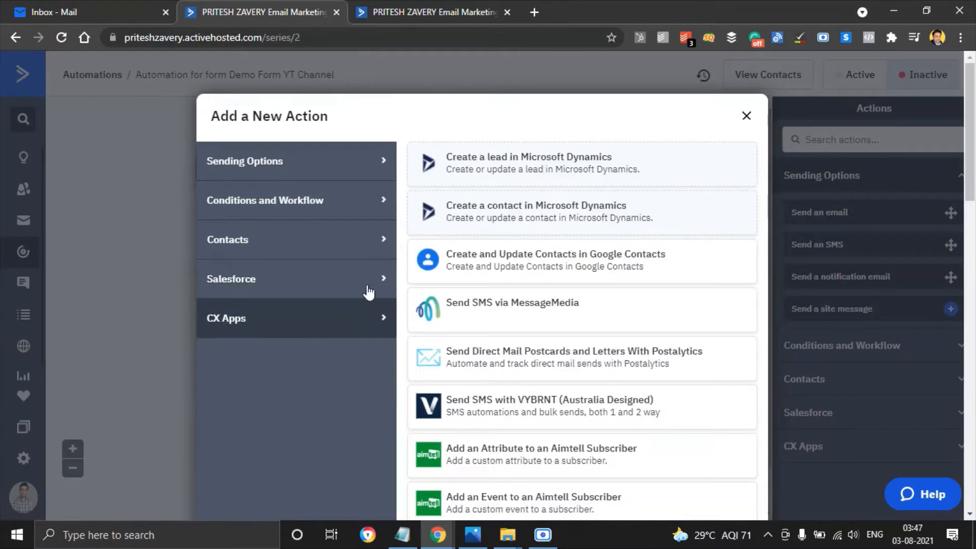
{"action": "mouse_move", "coordinate": [548, 182]}
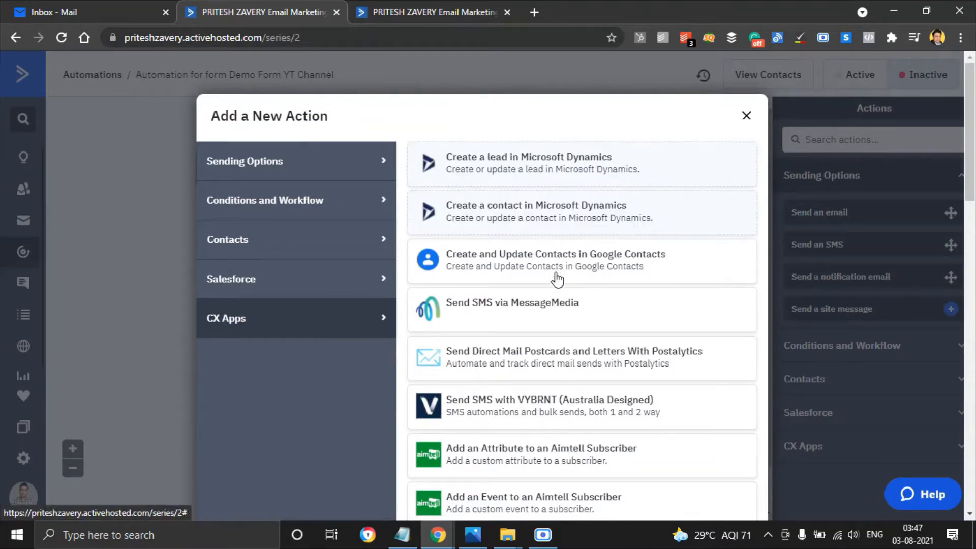
- Add a send-an-email action to the automation and create a new email named "Active campaign demo class - YT"
{"action": "left_click", "coordinate": [309, 174]}
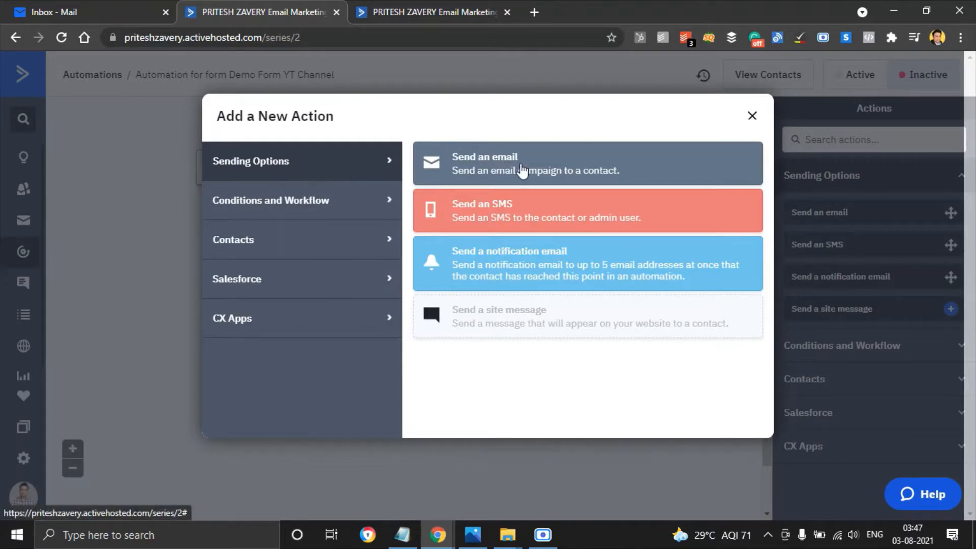
{"action": "left_click", "coordinate": [522, 170]}
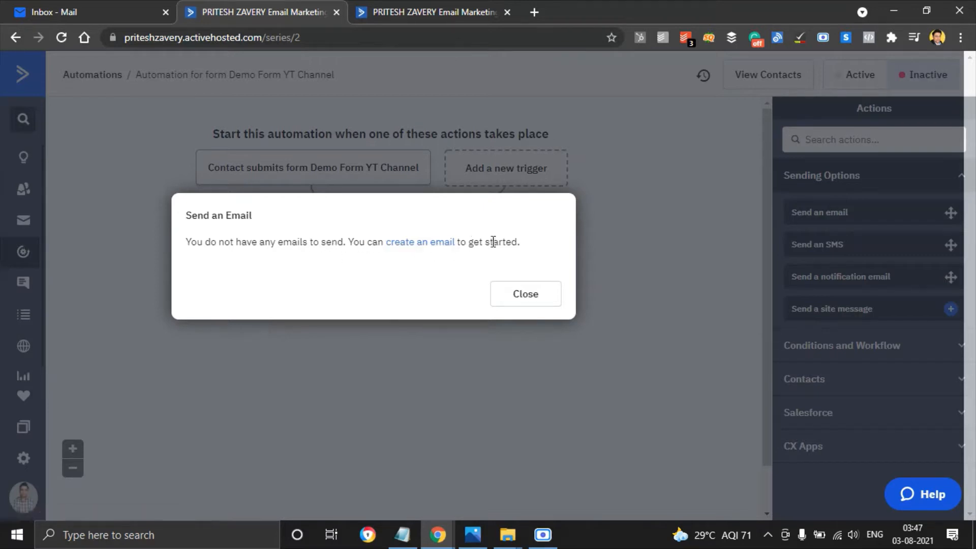
{"action": "left_click", "coordinate": [422, 247]}
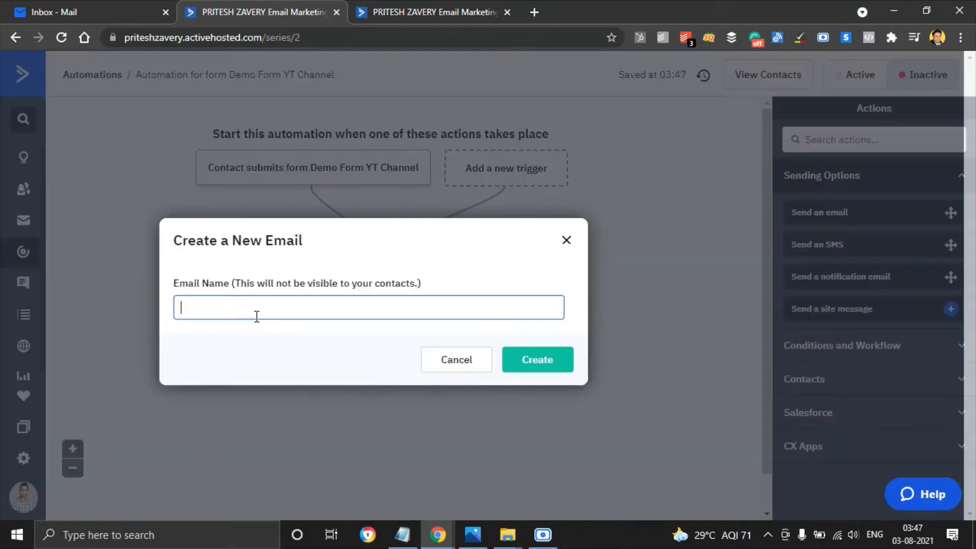
{"action": "type", "text": "Active campaign Demo"}
{"action": "key", "text": "BackSpace"}
{"action": "key", "text": "BackSpace"}
{"action": "key", "text": "BackSpace"}
{"action": "key", "text": "BackSpace"}
{"action": "type", "text": "demo class"}
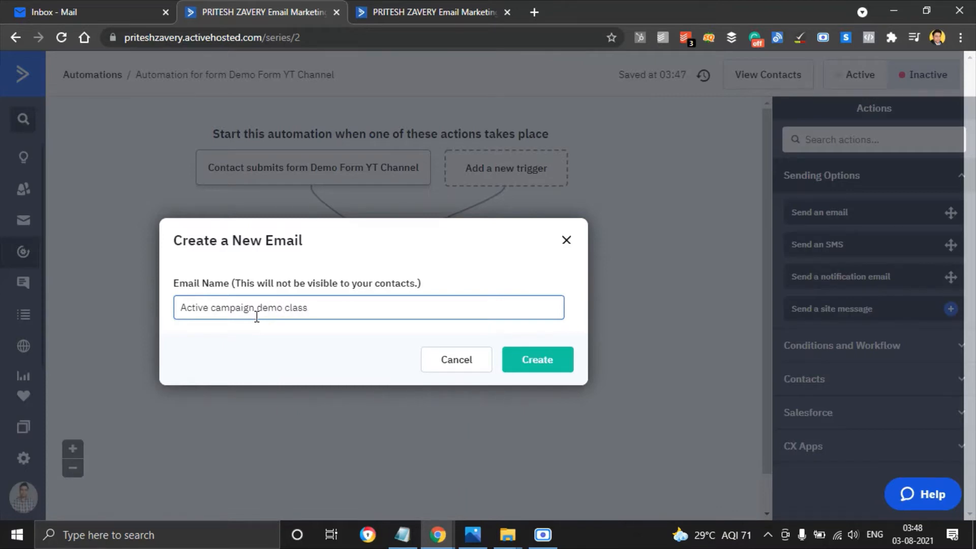
{"action": "type", "text": " - YT"}
{"action": "left_click", "coordinate": [535, 361]}
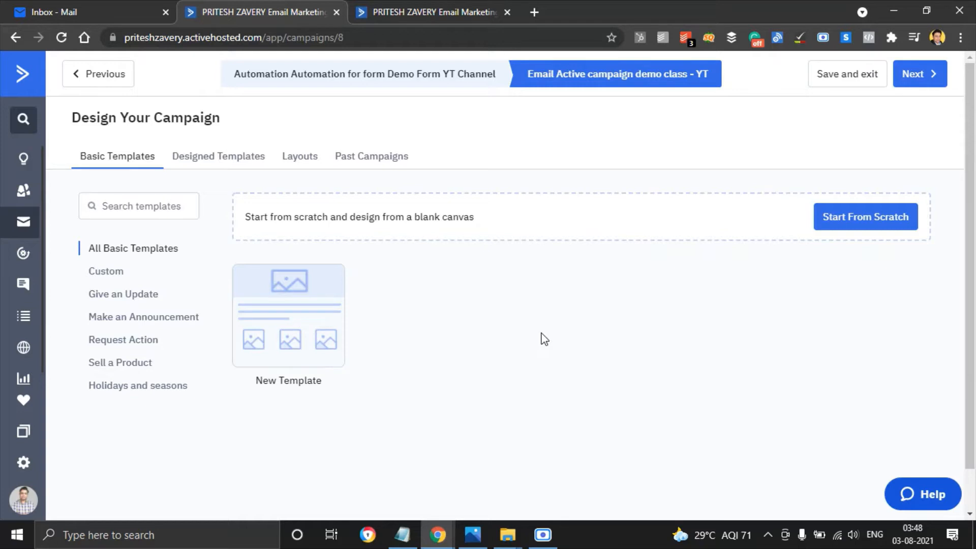
- Look through the designed templates and layouts, and start the email from scratch with the Standard template type
{"action": "left_click", "coordinate": [223, 157]}
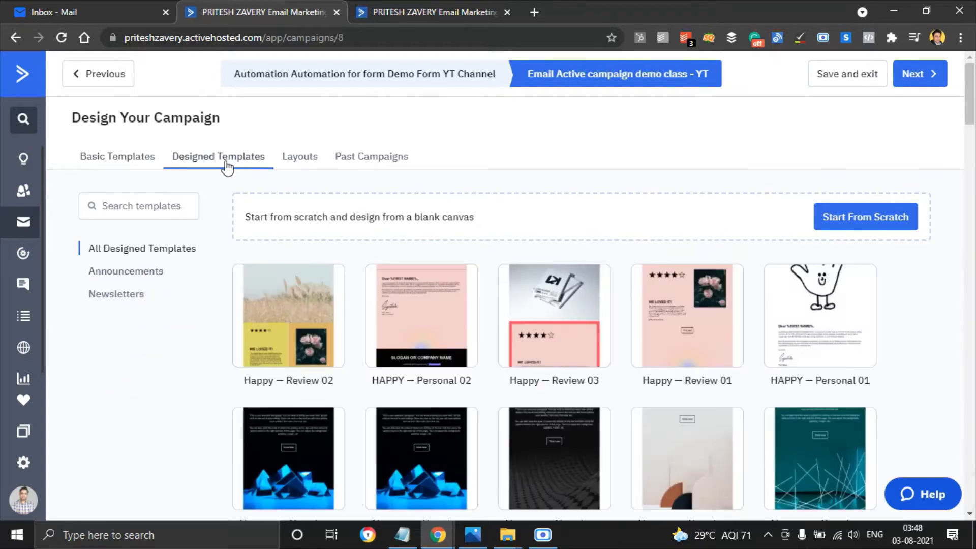
{"action": "left_click", "coordinate": [106, 160]}
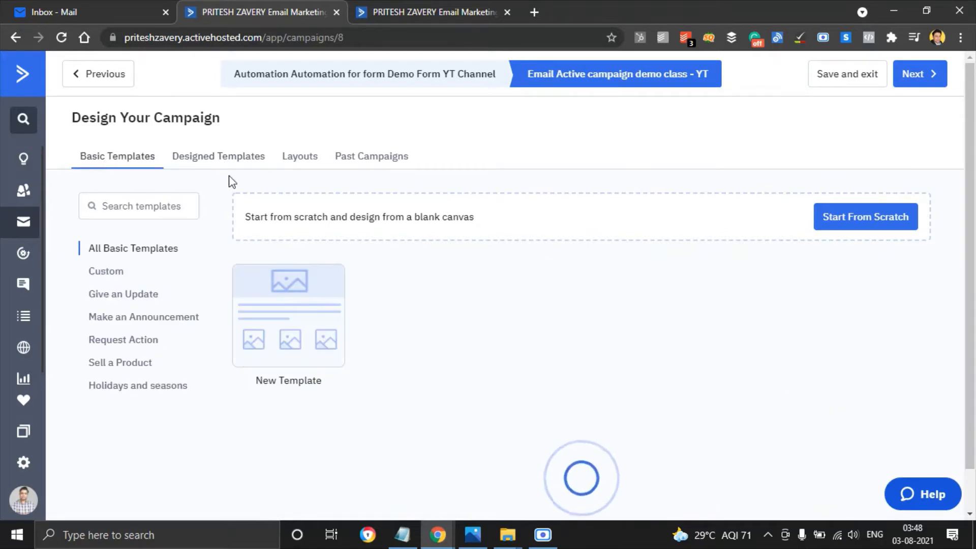
{"action": "left_click", "coordinate": [211, 156]}
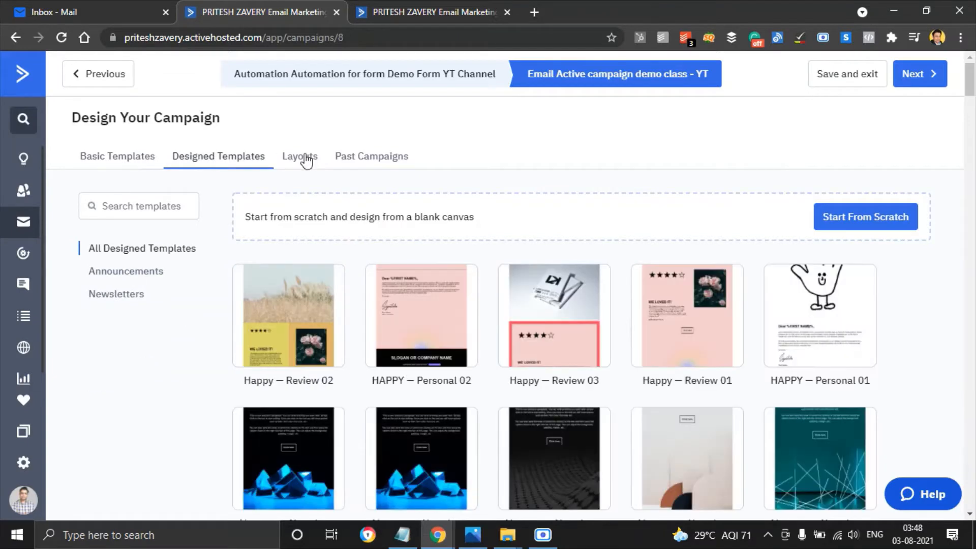
{"action": "left_click", "coordinate": [306, 161]}
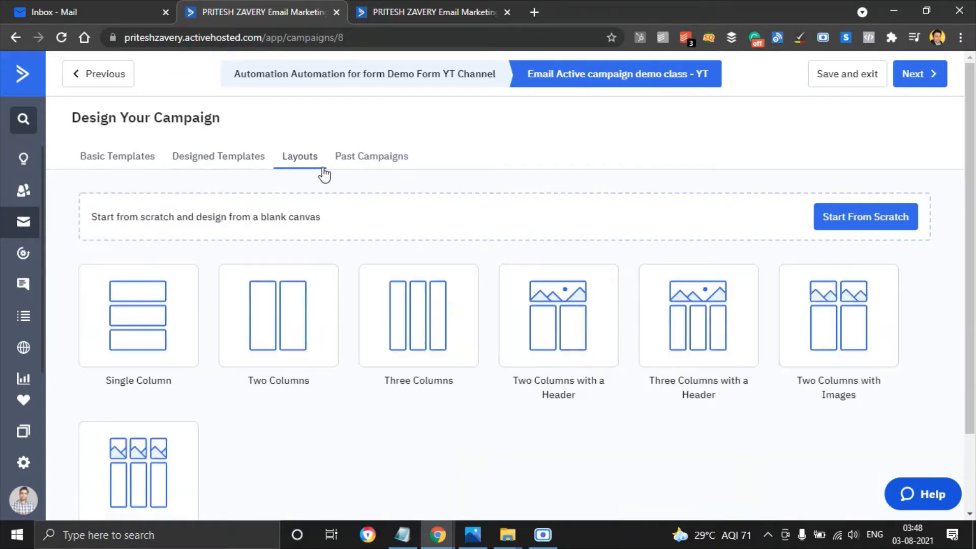
{"action": "left_click", "coordinate": [120, 157]}
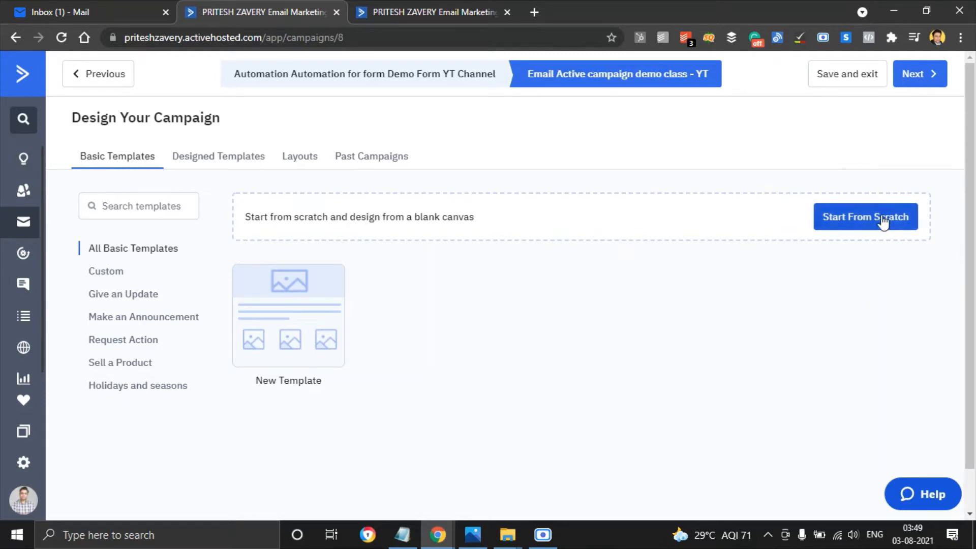
{"action": "left_click", "coordinate": [864, 217]}
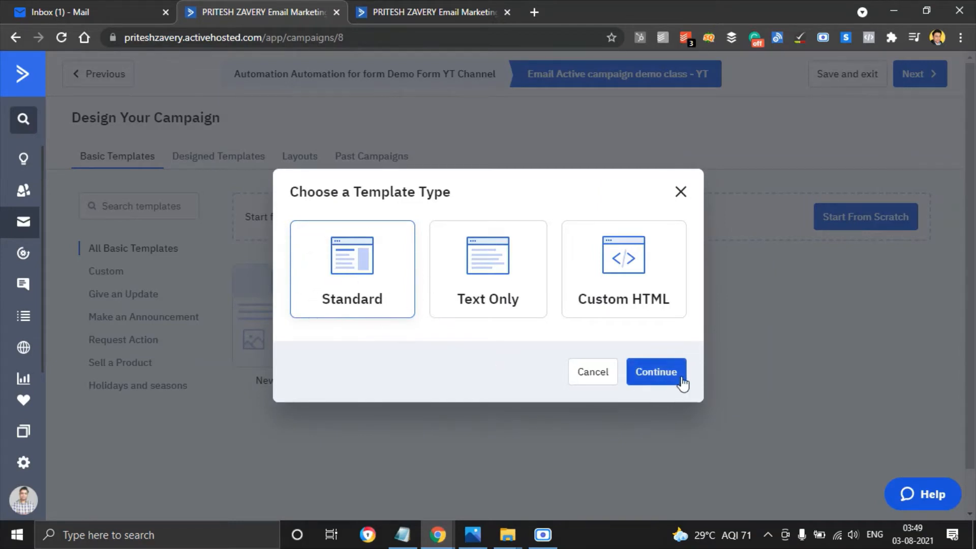
{"action": "left_click", "coordinate": [656, 371]}
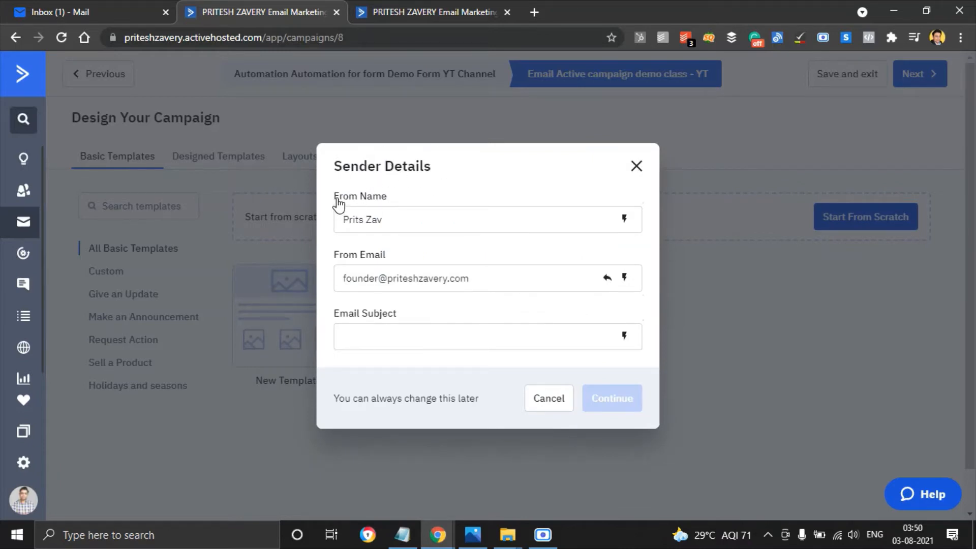
- Set the email subject to "Hey, thank you for watching my active campaign tutorial!" and continue to the email designer
{"action": "left_click", "coordinate": [382, 339]}
{"action": "type", "text": "Ye"}
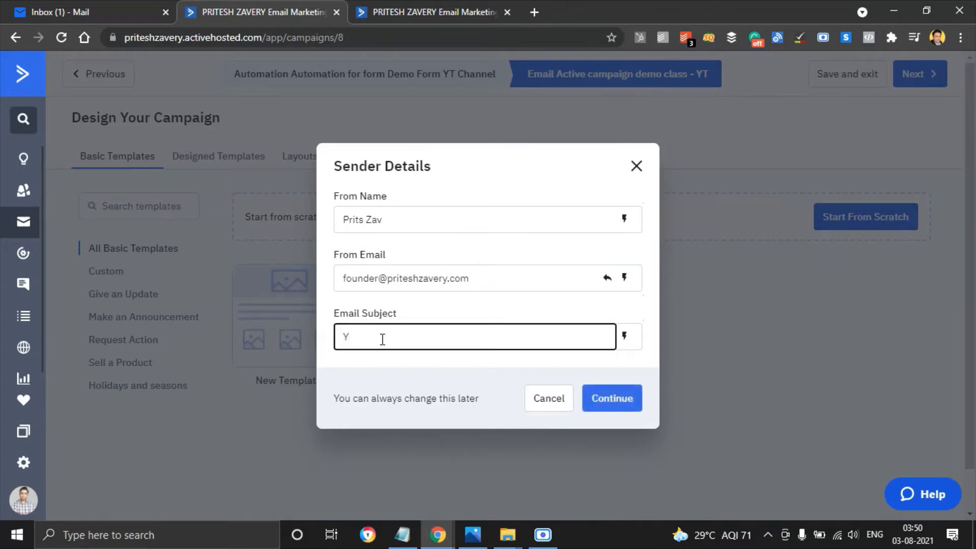
{"action": "key", "text": "BackSpace"}
{"action": "type", "text": "Hey, thank you for watching my active "}
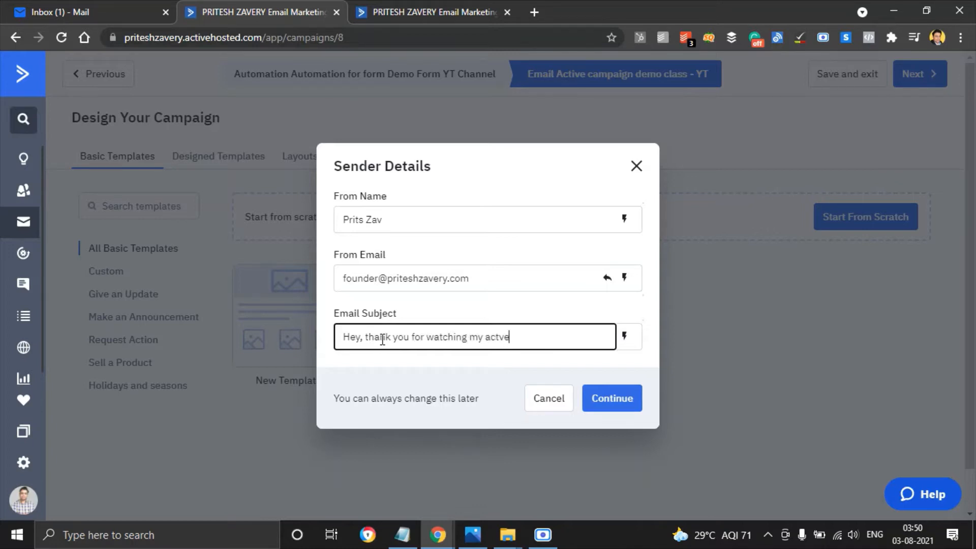
{"action": "type", "text": "campaign tutorial!"}
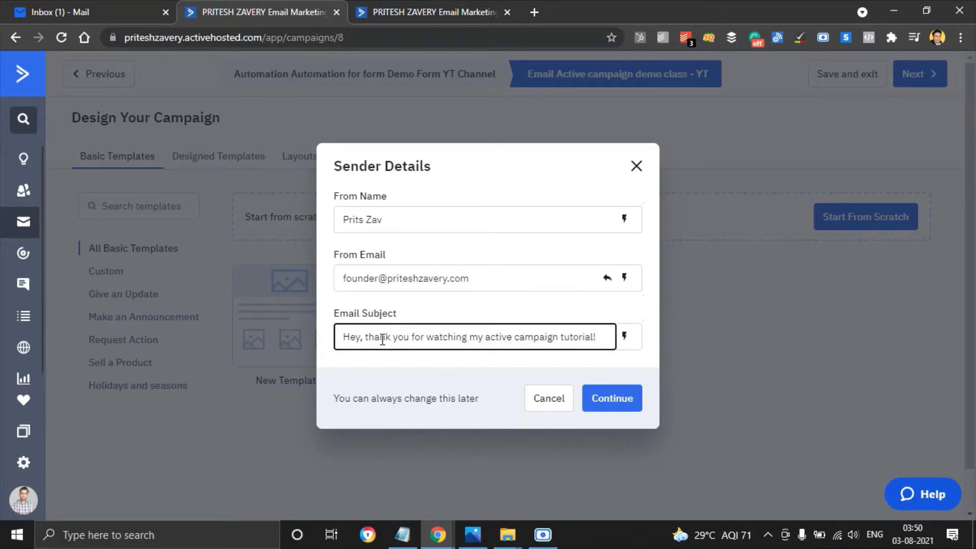
{"action": "left_click", "coordinate": [604, 405]}
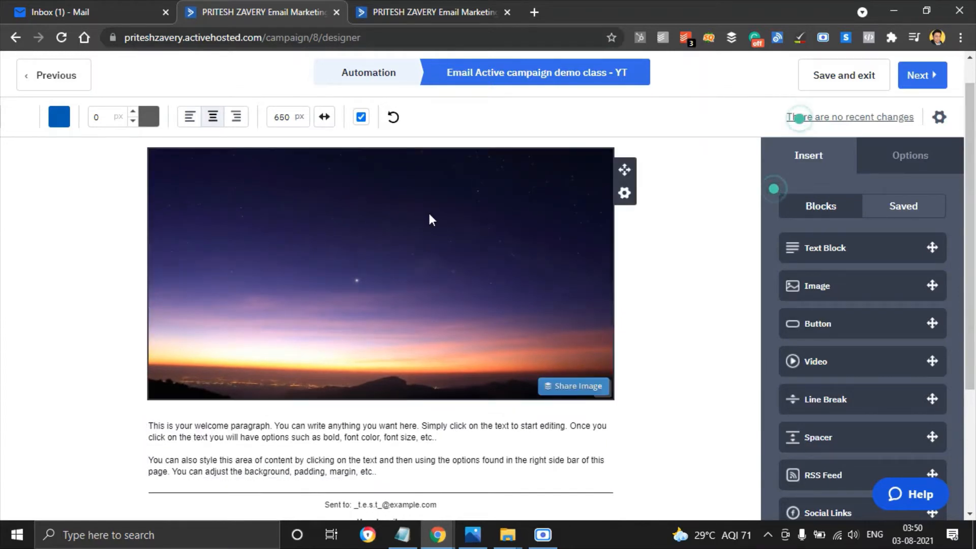
- Examine the email's default layout, the options of its header image and welcome text, and the insertable blocks
{"action": "left_click", "coordinate": [489, 247]}
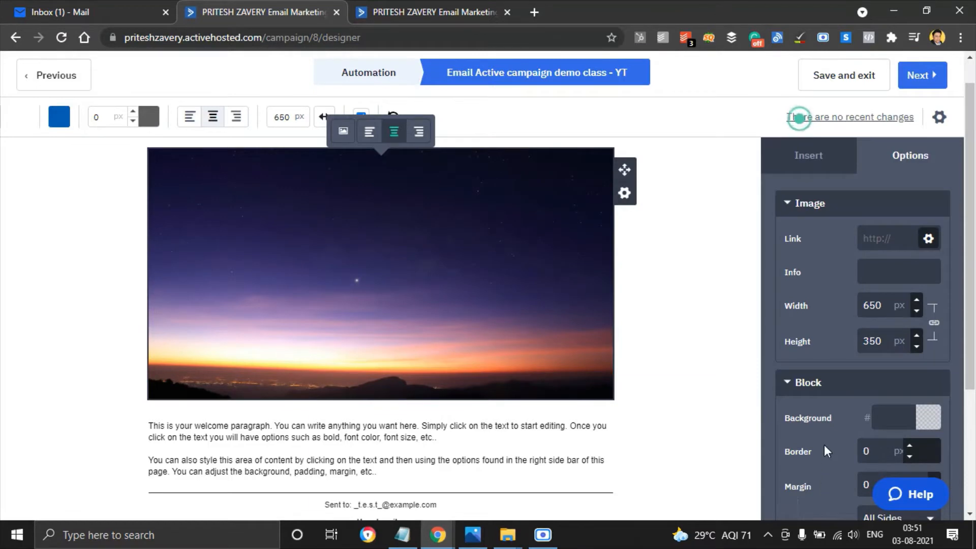
{"action": "scroll", "coordinate": [974, 311], "scroll_direction": "down", "scroll_amount": 5}
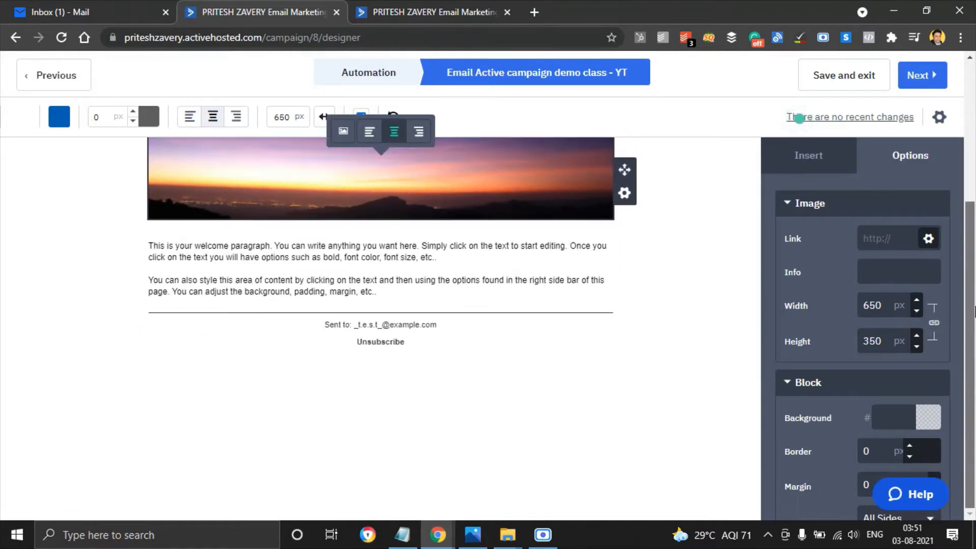
{"action": "scroll", "coordinate": [974, 311], "scroll_direction": "up", "scroll_amount": 5}
{"action": "left_click", "coordinate": [827, 169]}
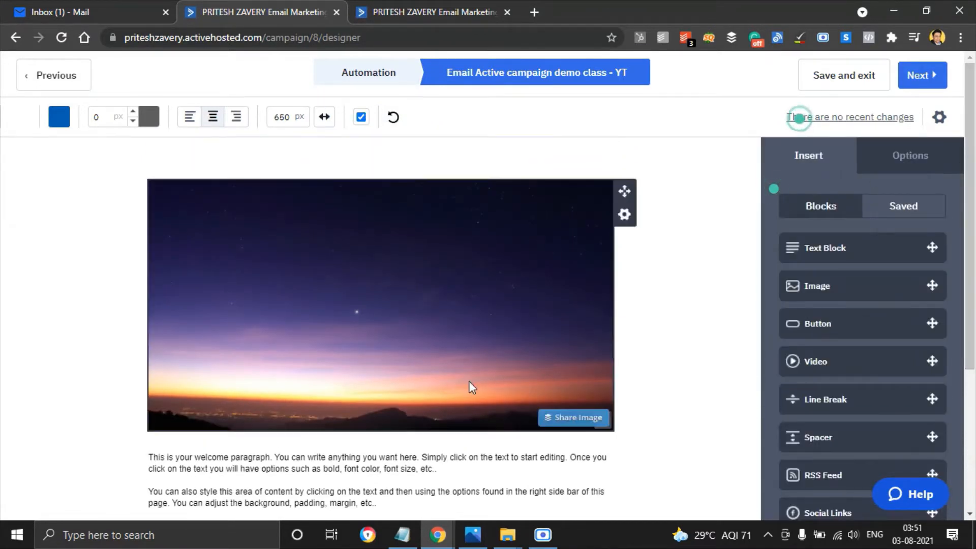
{"action": "left_click", "coordinate": [339, 468]}
{"action": "scroll", "coordinate": [973, 255], "scroll_direction": "down", "scroll_amount": 1}
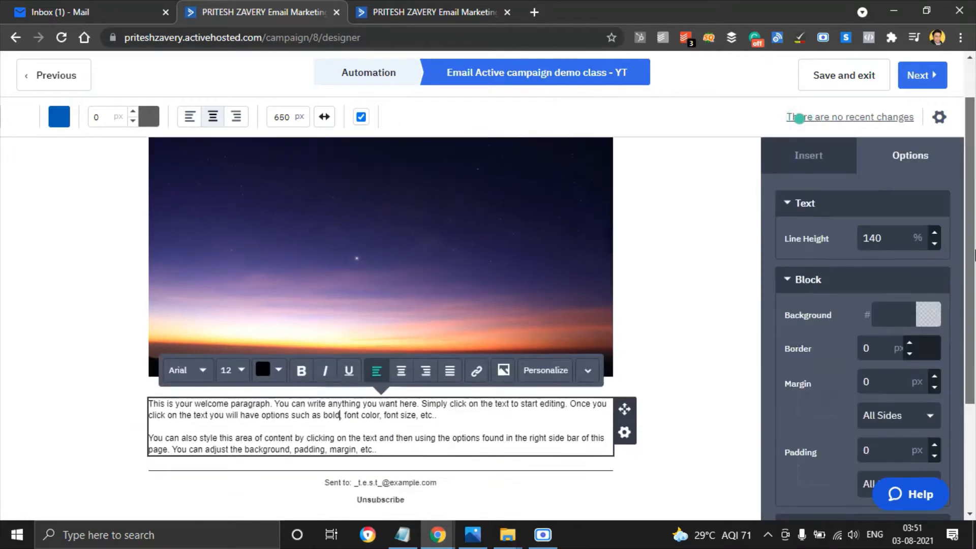
{"action": "scroll", "coordinate": [488, 358], "scroll_direction": "down", "scroll_amount": 1}
{"action": "left_click", "coordinate": [471, 349]}
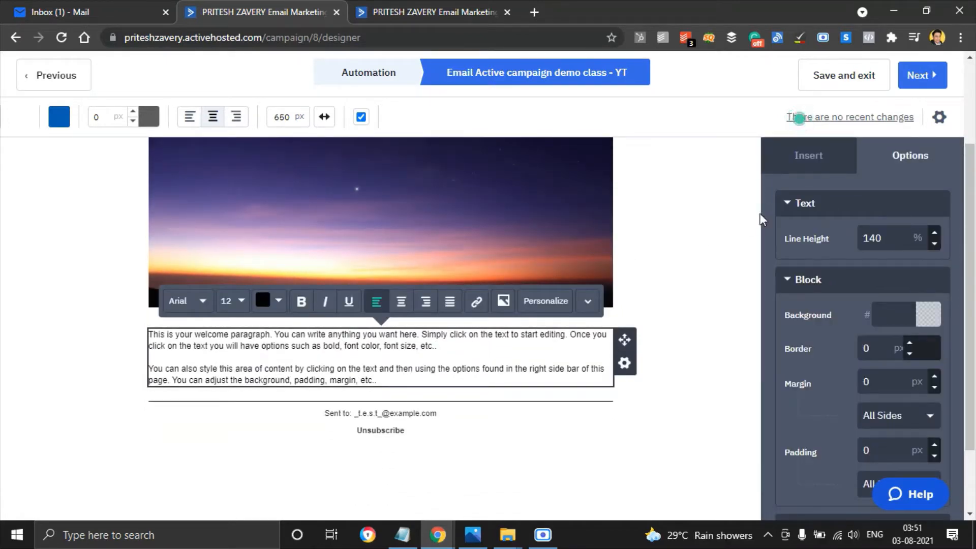
- Replace the welcome text with "Thank you for watching my first video - now subscribe to my channel and stay updated with everything related to Digital Marketing!"
{"action": "left_click", "coordinate": [455, 361]}
{"action": "key", "text": "ctrl+a"}
{"action": "type", "text": "Thank you"}
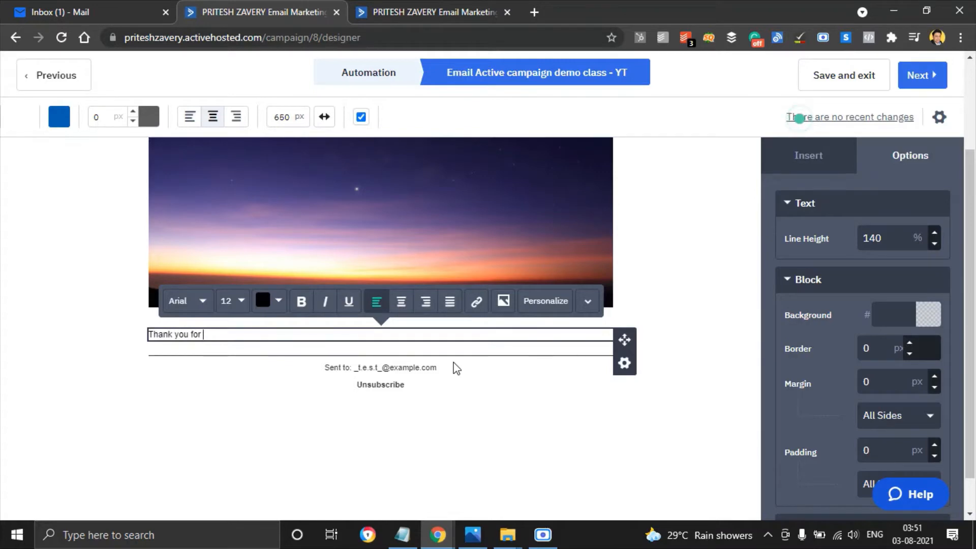
{"action": "type", "text": " for watching my first video - now subscribe to"}
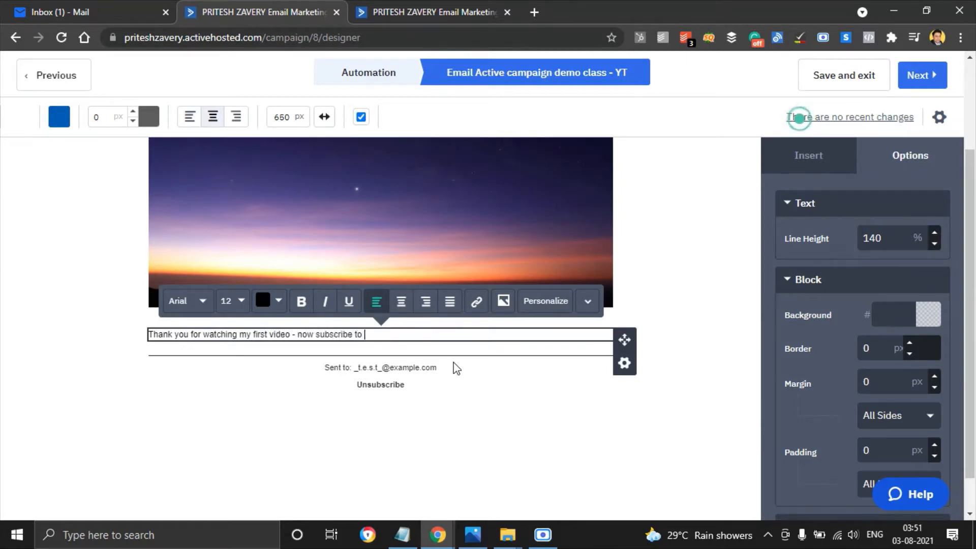
{"action": "type", "text": "habnn"}
{"action": "type", "text": "nnel and"}
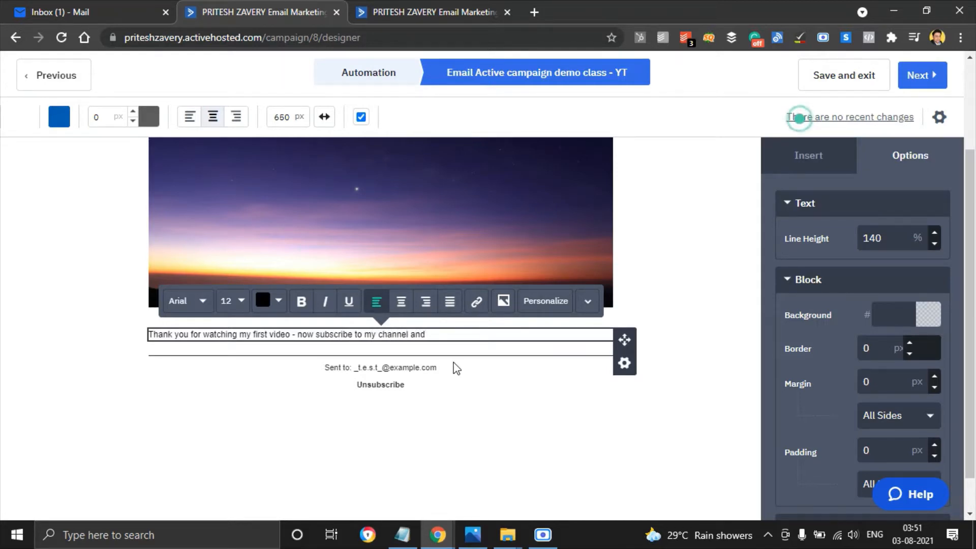
{"action": "type", "text": " stay updated with everything"}
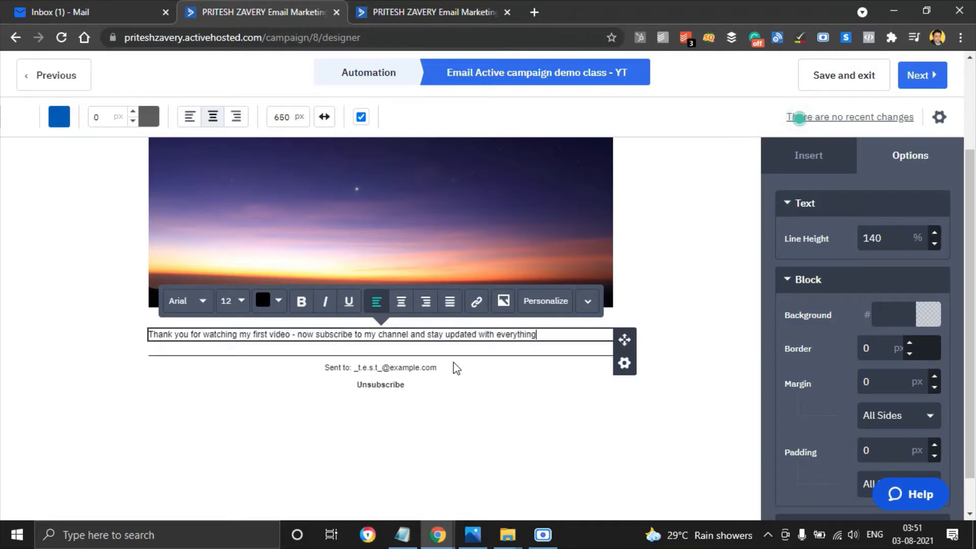
{"action": "type", "text": "ed to Digital "}
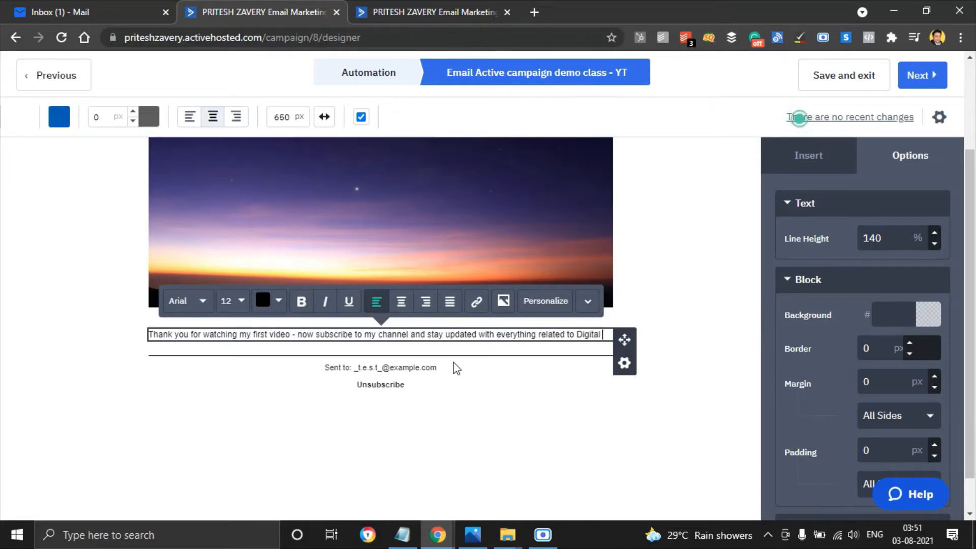
{"action": "type", "text": "Marketing!"}
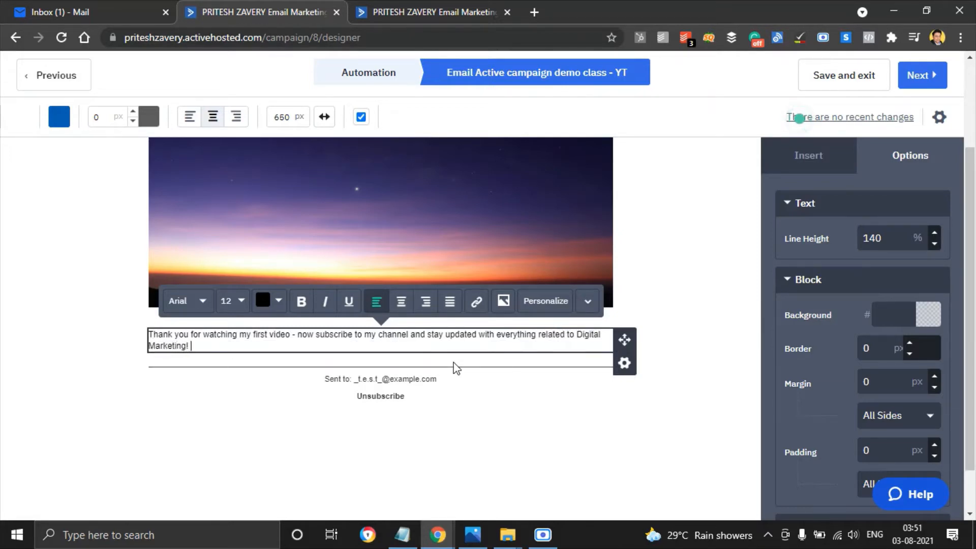
{"action": "left_click", "coordinate": [278, 425]}
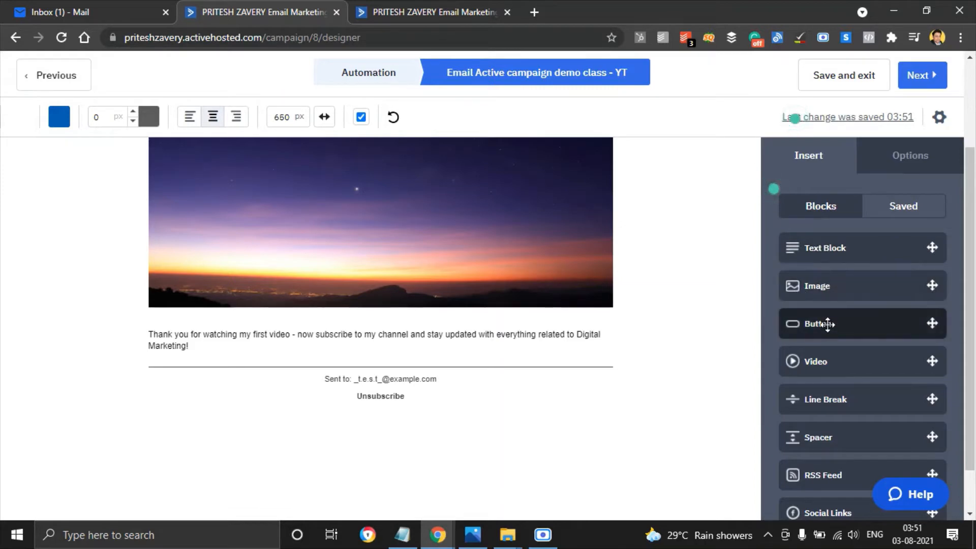
- Insert a button block below the thank-you text and label it "Subscribe to My YT Channel"
{"action": "left_click_drag", "start_coordinate": [828, 324], "coordinate": [320, 350]}
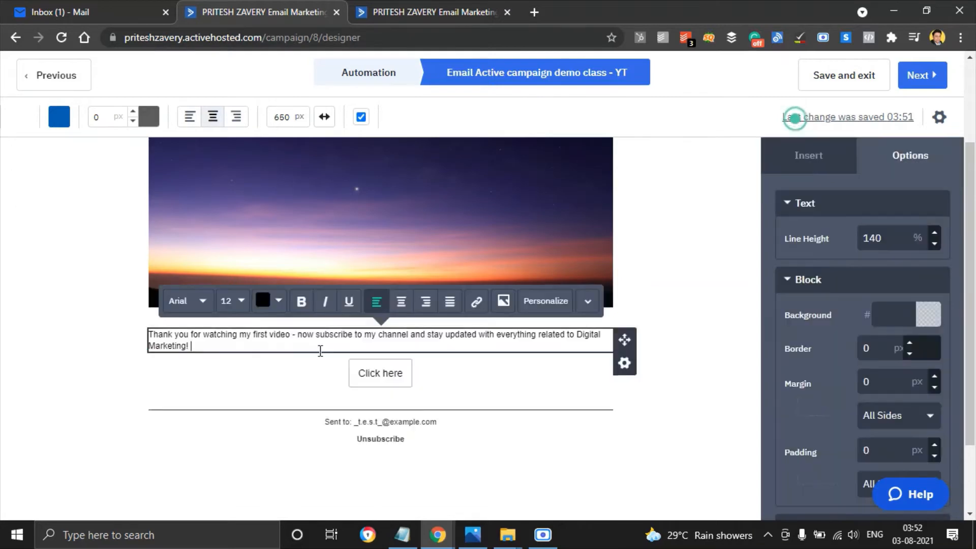
{"action": "left_click", "coordinate": [385, 374]}
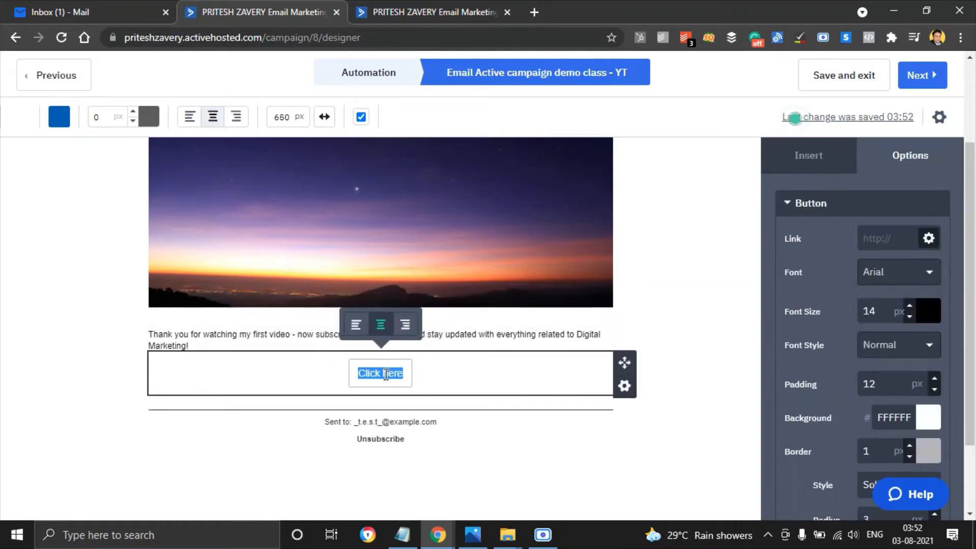
{"action": "type", "text": "Subscribe "}
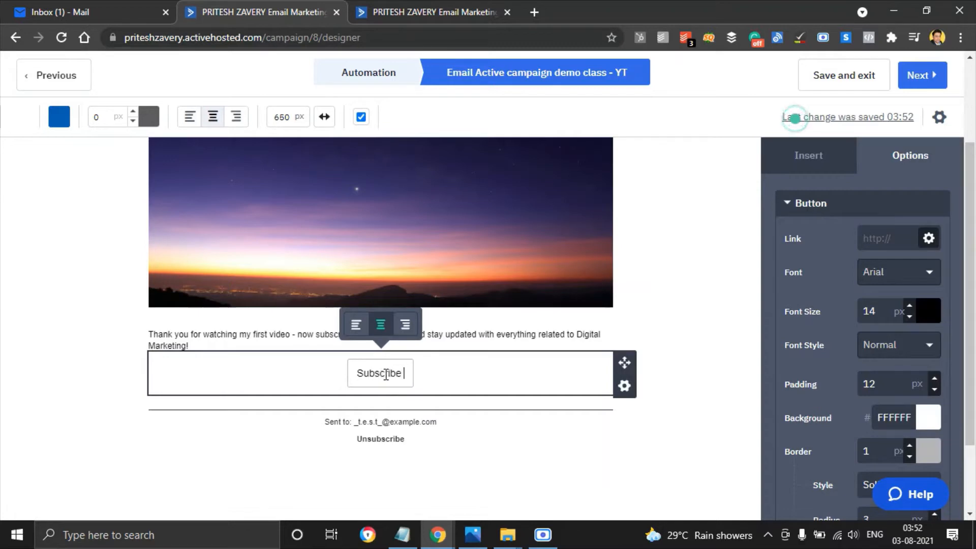
{"action": "type", "text": "to My "}
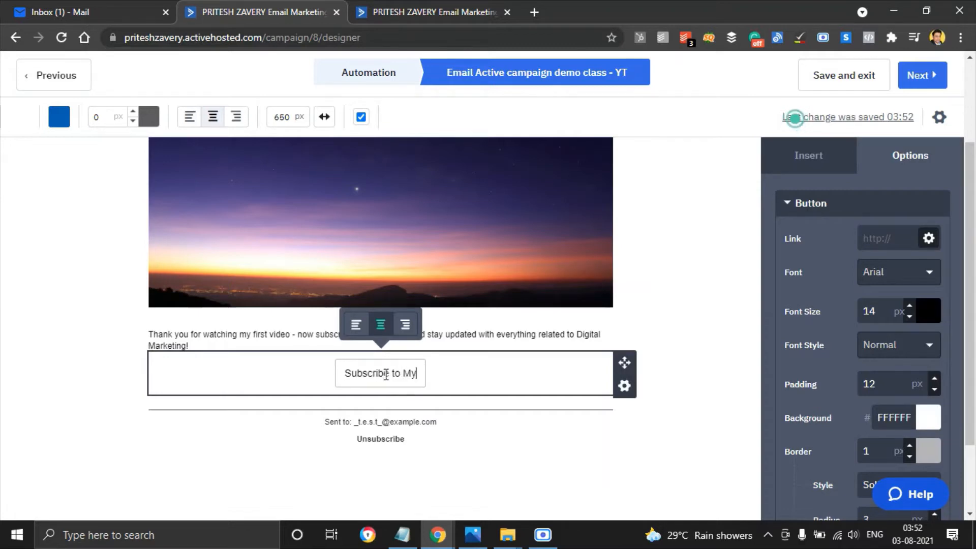
{"action": "type", "text": "YT Channel"}
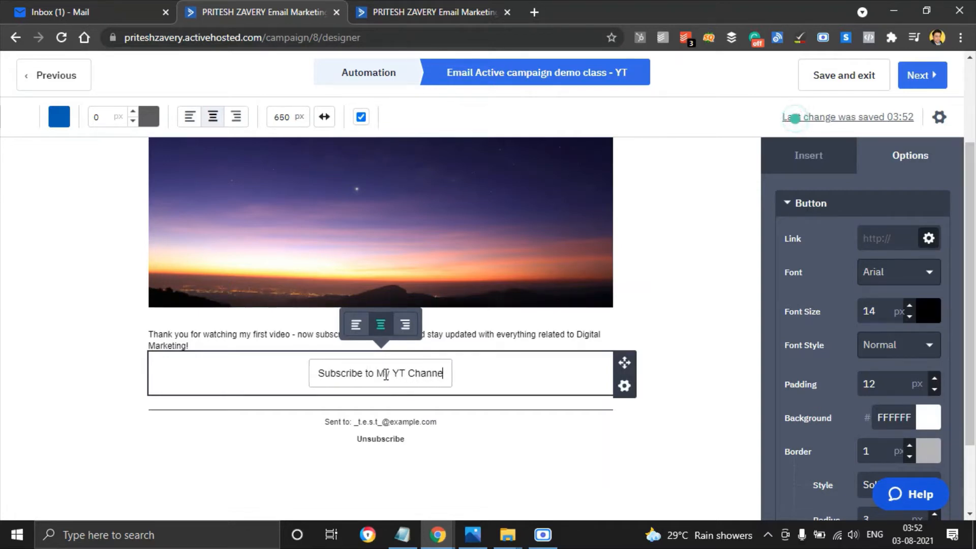
{"action": "key", "text": "BackSpace"}
{"action": "type", "text": "l"}
{"action": "left_click", "coordinate": [684, 468]}
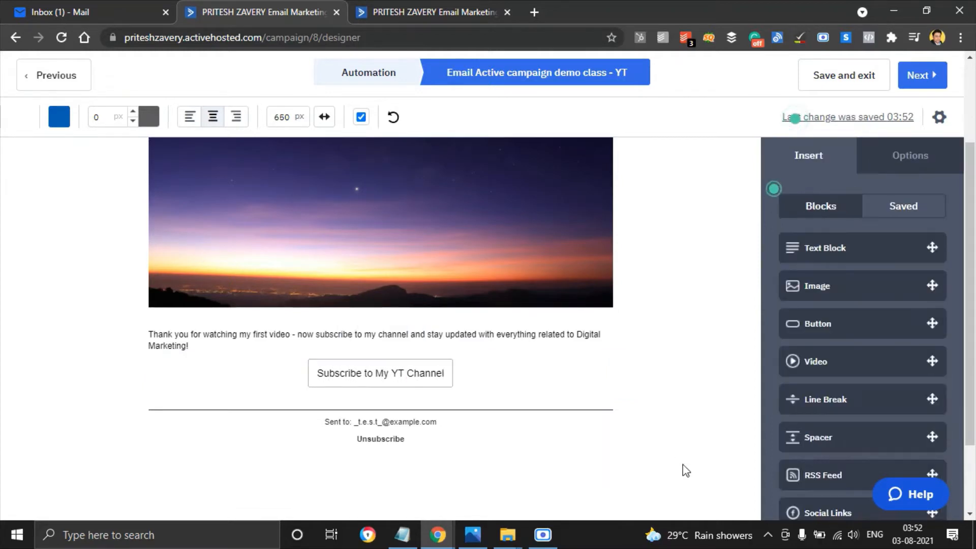
- Examine the link and style options of the subscribe button
{"action": "left_click", "coordinate": [429, 378]}
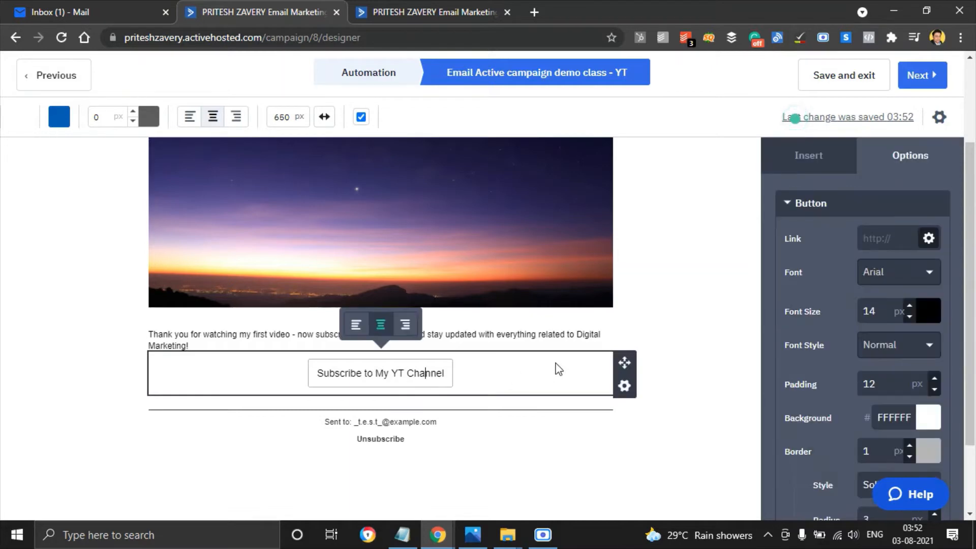
{"action": "left_click", "coordinate": [871, 239]}
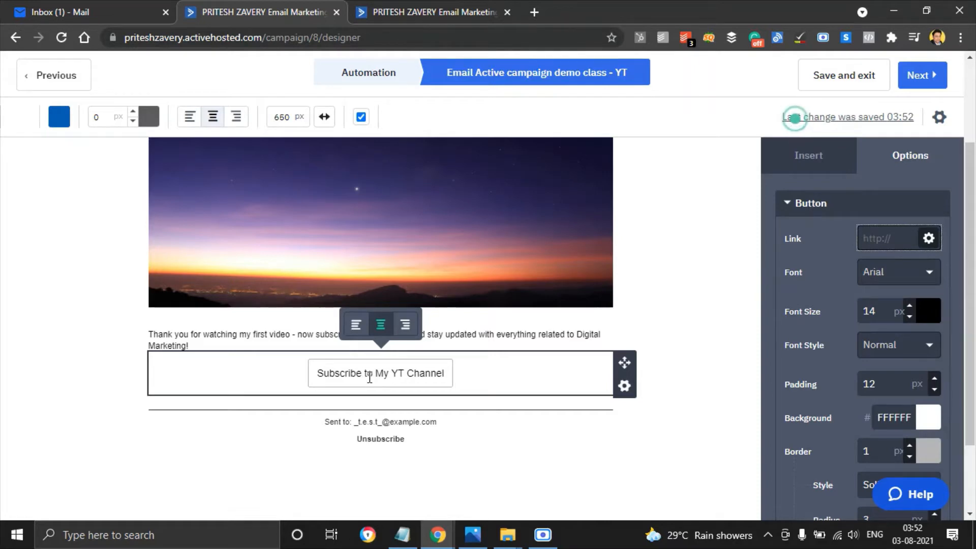
{"action": "left_click", "coordinate": [485, 499]}
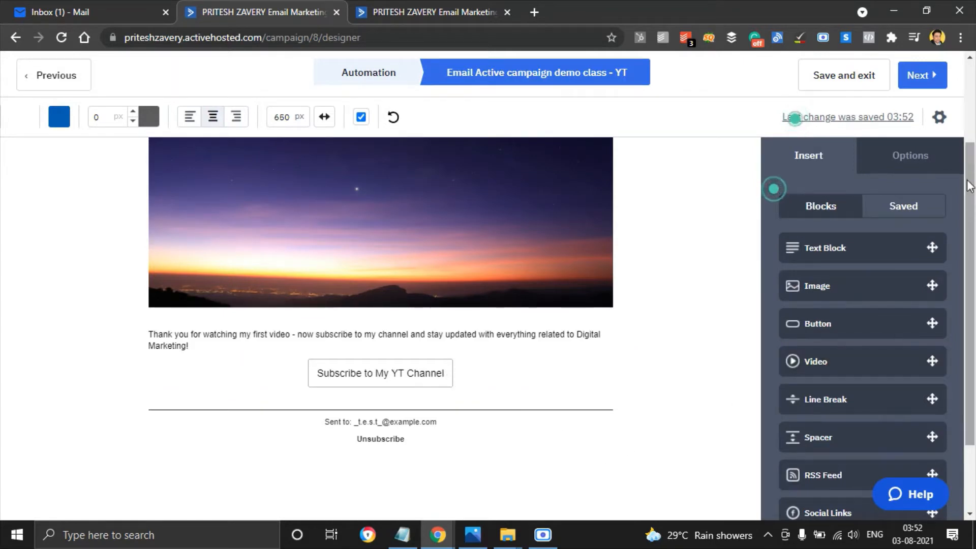
- Insert a Social Links block below the subscribe button, look through its network options and leave them at their defaults
{"action": "left_click_drag", "start_coordinate": [969, 186], "coordinate": [969, 242]}
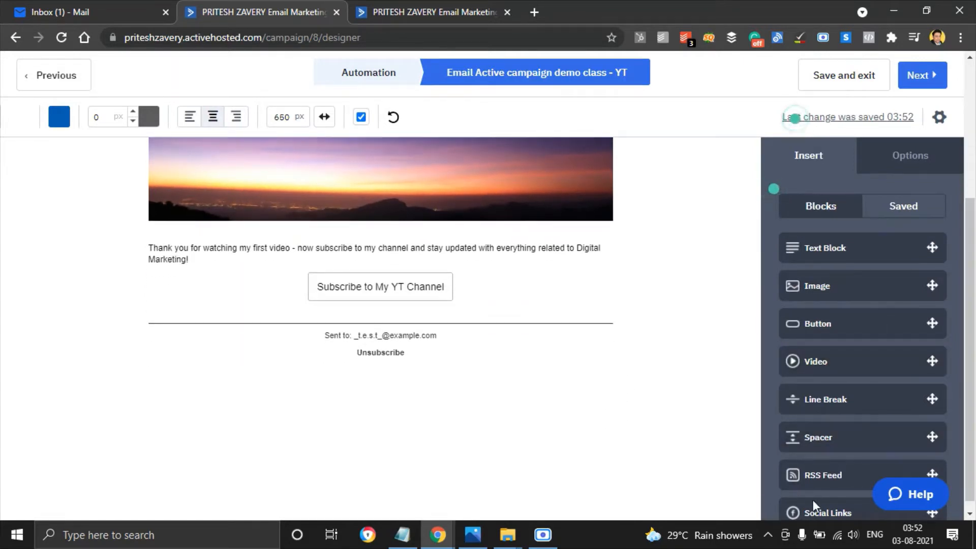
{"action": "left_click_drag", "start_coordinate": [814, 507], "coordinate": [298, 291]}
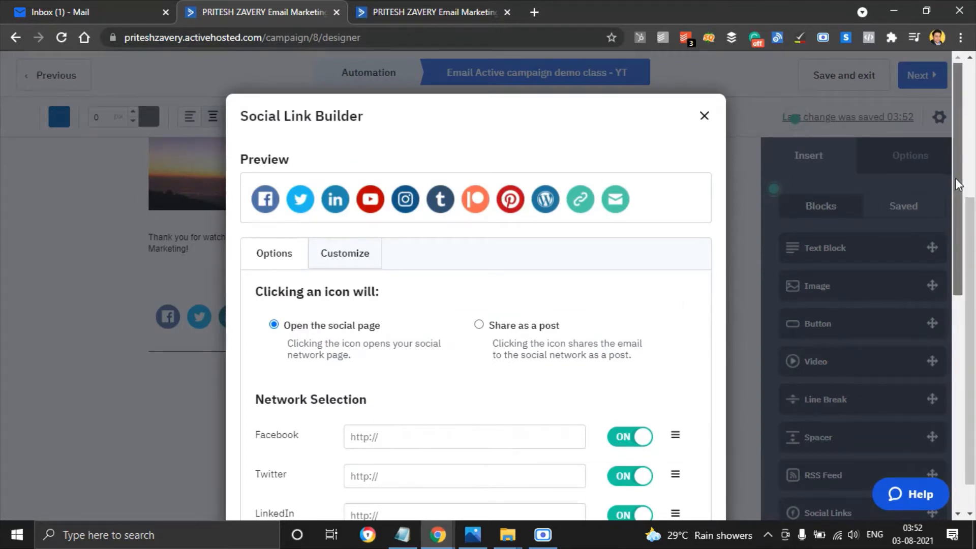
{"action": "left_click_drag", "start_coordinate": [955, 178], "coordinate": [958, 224]}
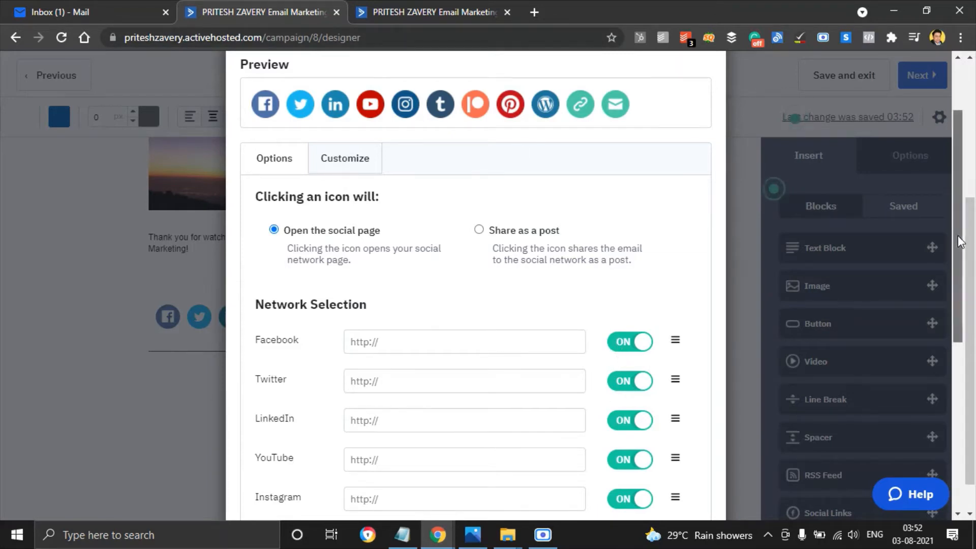
{"action": "left_click_drag", "start_coordinate": [957, 236], "coordinate": [957, 408]}
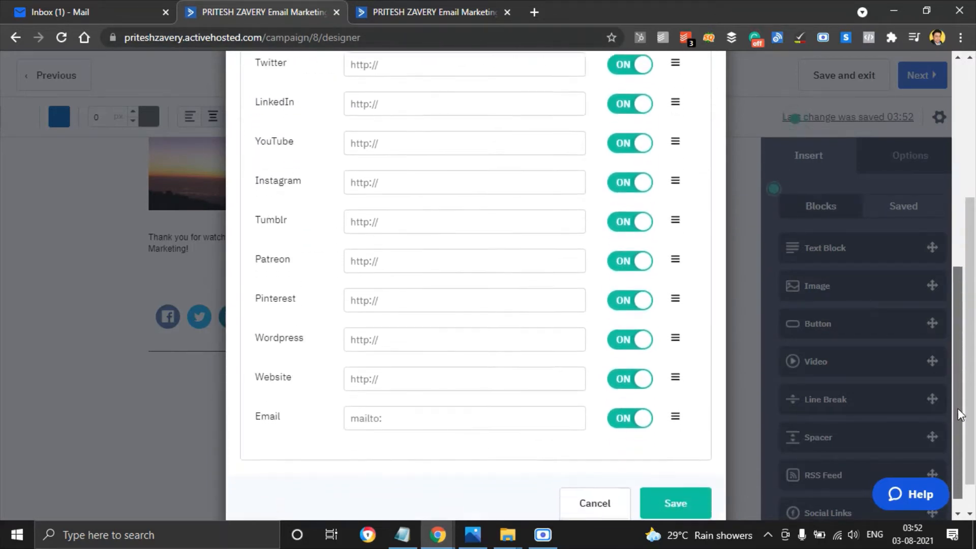
{"action": "left_click", "coordinate": [589, 493]}
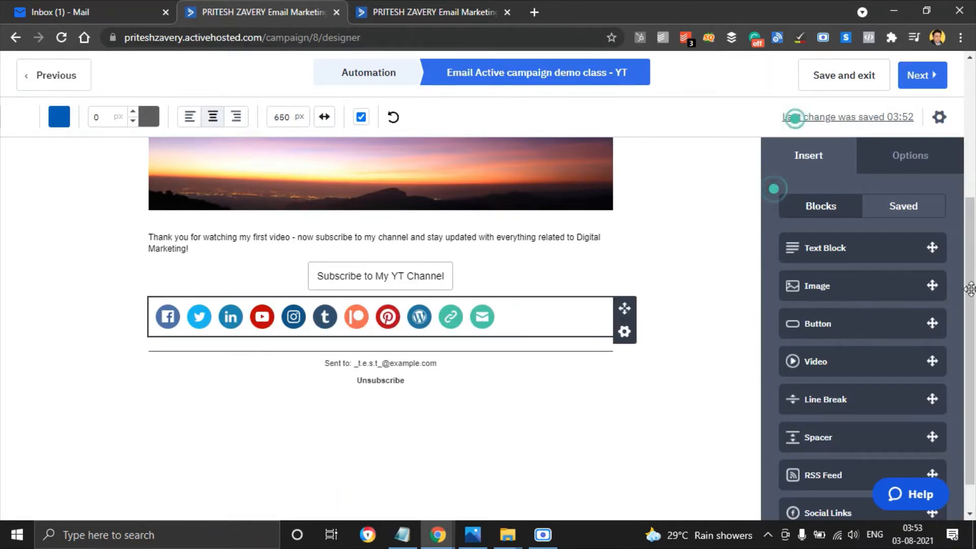
- Continue to the campaign summary and set the message name to "Active campaign demo class - YT - First email to them."
{"action": "scroll", "coordinate": [630, 356], "scroll_direction": "up", "scroll_amount": 4}
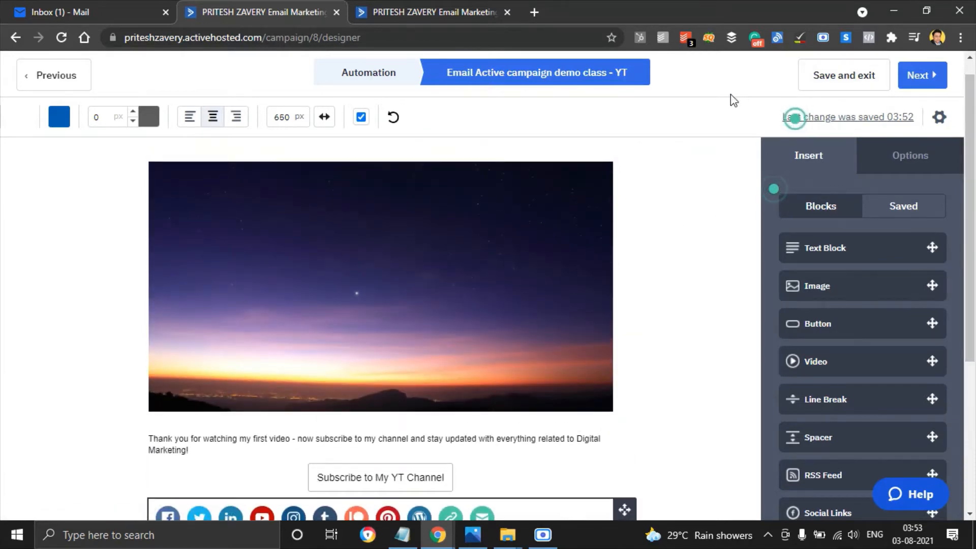
{"action": "left_click", "coordinate": [930, 80]}
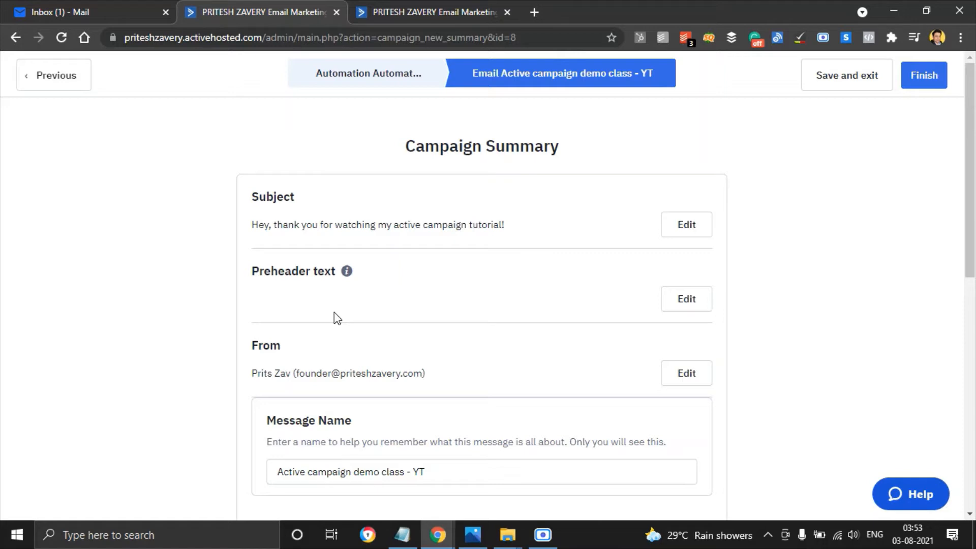
{"action": "mouse_move", "coordinate": [351, 279]}
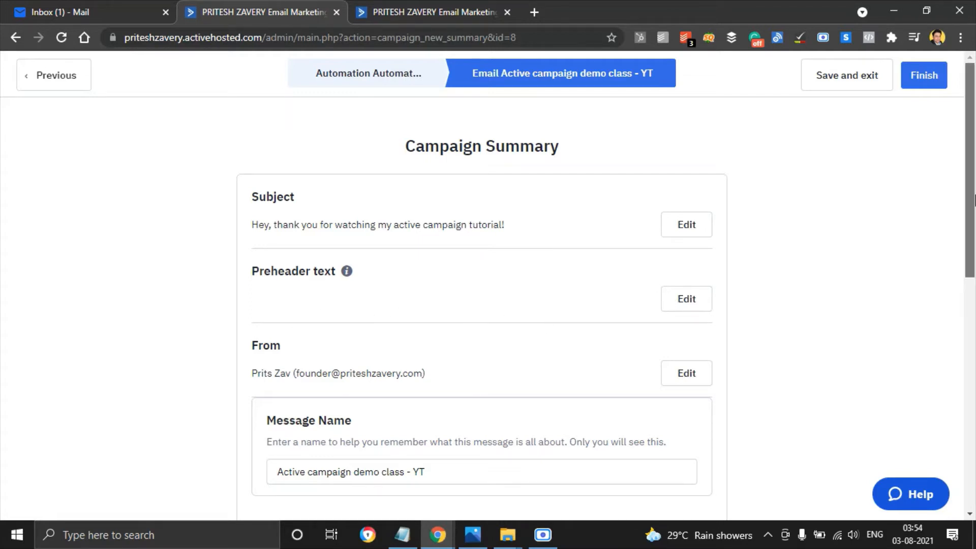
{"action": "left_click_drag", "start_coordinate": [968, 201], "coordinate": [925, 288]}
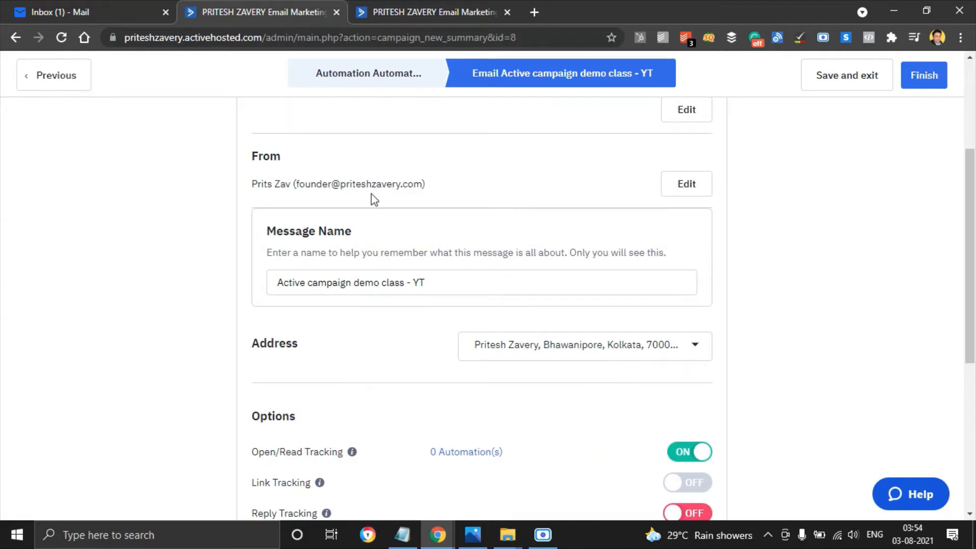
{"action": "left_click", "coordinate": [436, 284]}
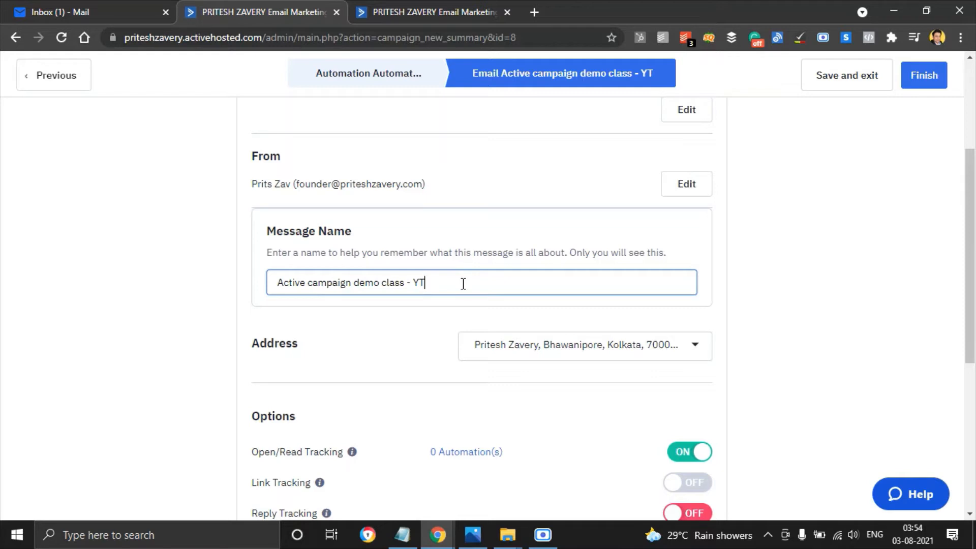
{"action": "type", "text": "First email to them."}
- Review the tracking, test and preview options, finish the email and save it as the automation's email to send
{"action": "scroll", "coordinate": [974, 324], "scroll_direction": "down", "scroll_amount": 2}
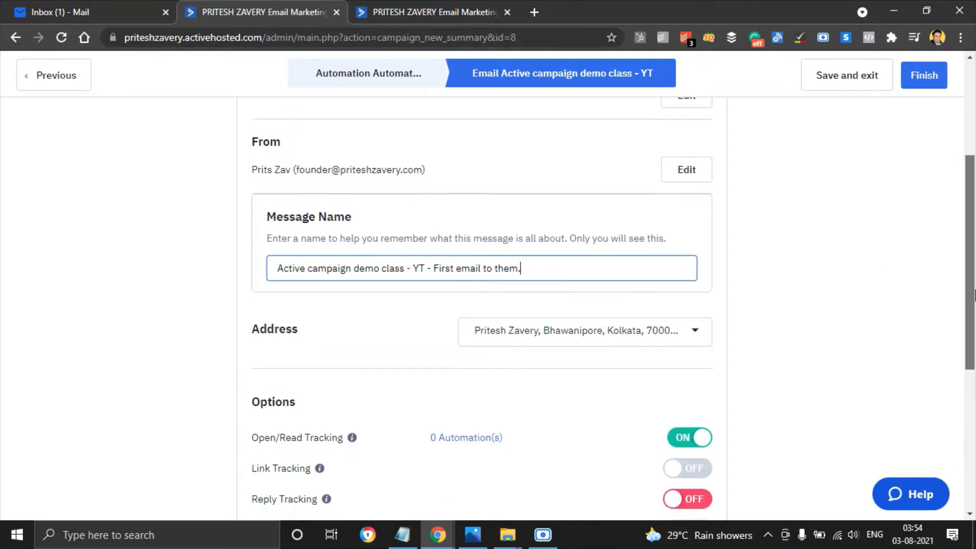
{"action": "scroll", "coordinate": [974, 323], "scroll_direction": "down", "scroll_amount": 1}
{"action": "scroll", "coordinate": [975, 310], "scroll_direction": "up", "scroll_amount": 2}
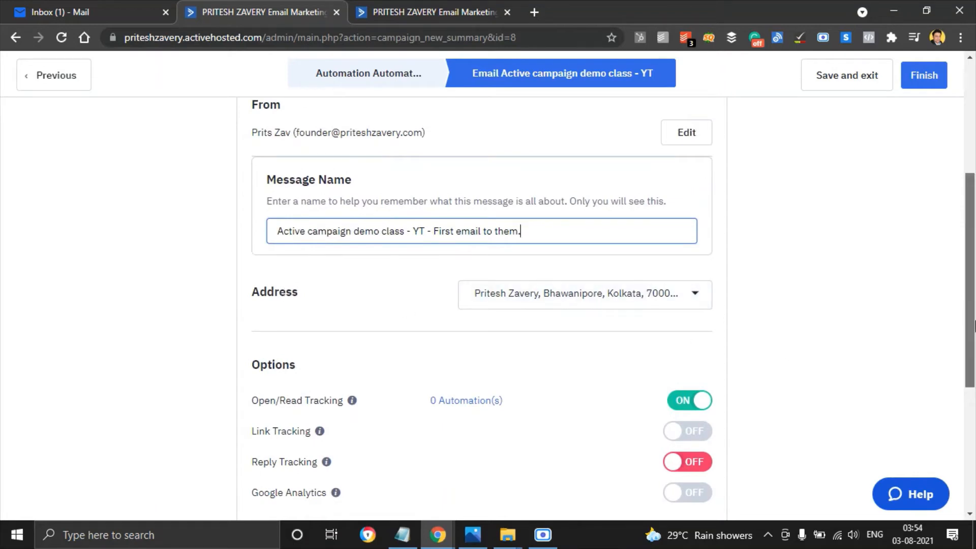
{"action": "scroll", "coordinate": [974, 387], "scroll_direction": "down", "scroll_amount": 3}
{"action": "scroll", "coordinate": [975, 386], "scroll_direction": "down", "scroll_amount": 2}
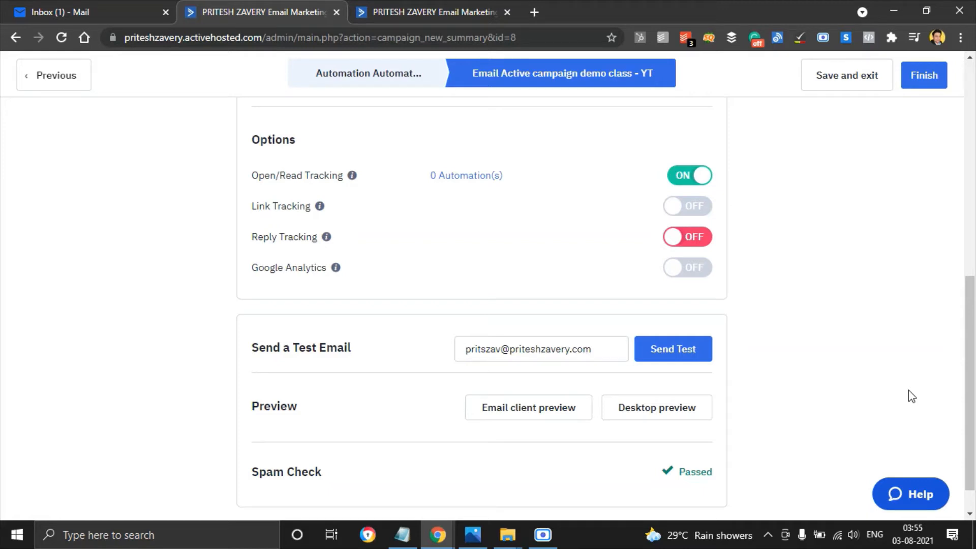
{"action": "left_click_drag", "start_coordinate": [972, 390], "coordinate": [971, 178]}
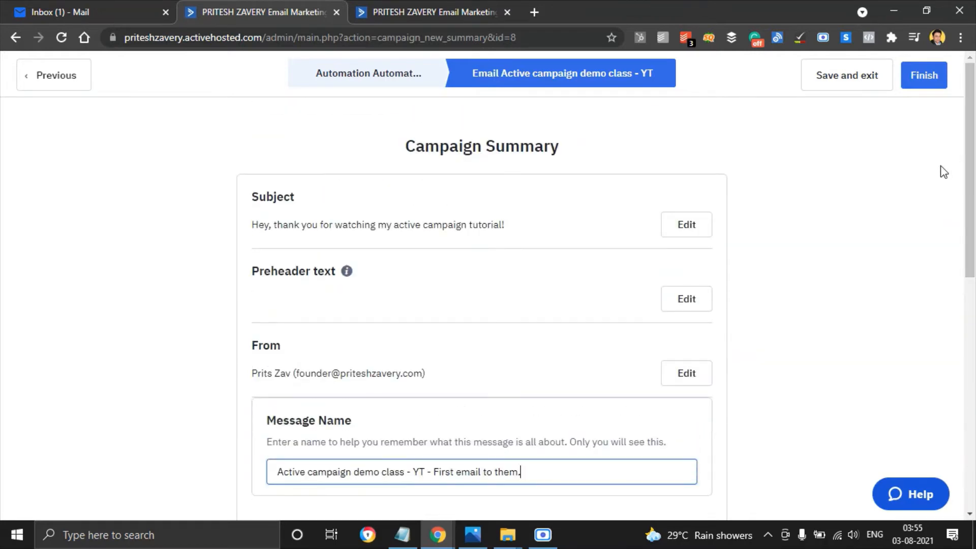
{"action": "left_click", "coordinate": [922, 82]}
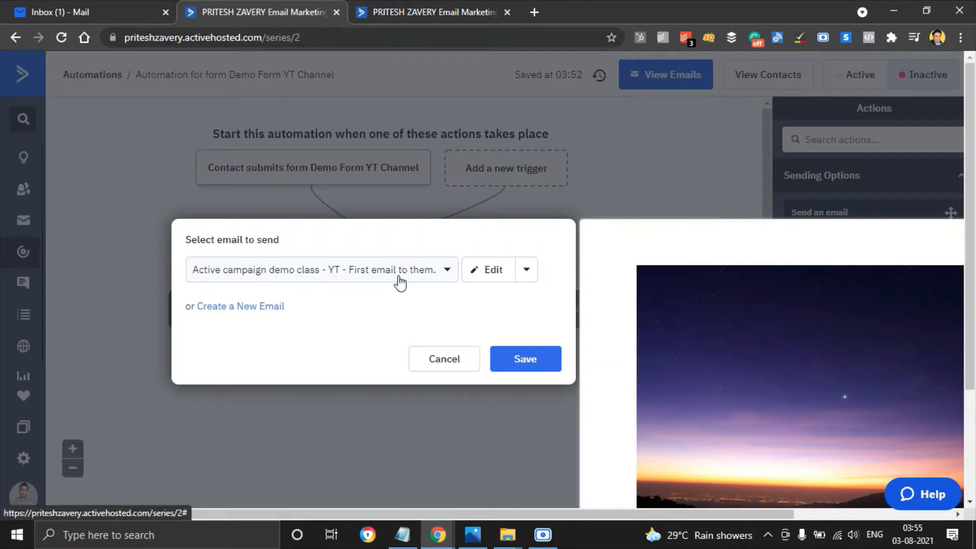
{"action": "left_click", "coordinate": [542, 369]}
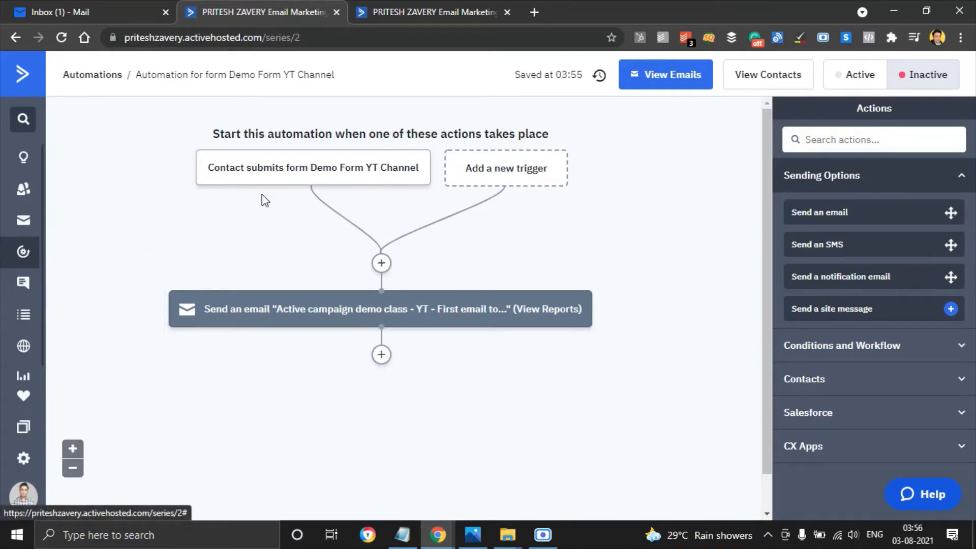
- Add a wait action with a specified period of 1 day between the form submission trigger and the email
{"action": "mouse_move", "coordinate": [285, 308]}
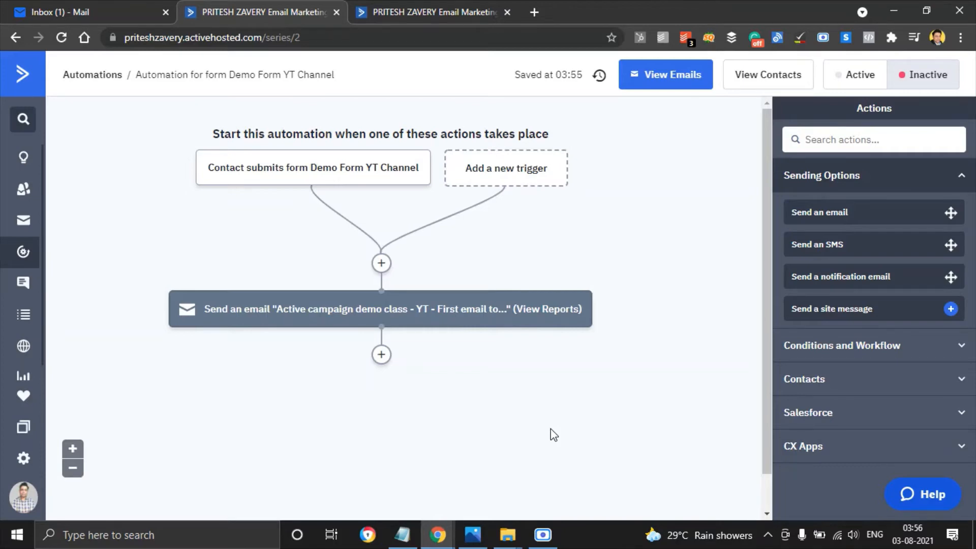
{"action": "left_click", "coordinate": [381, 264]}
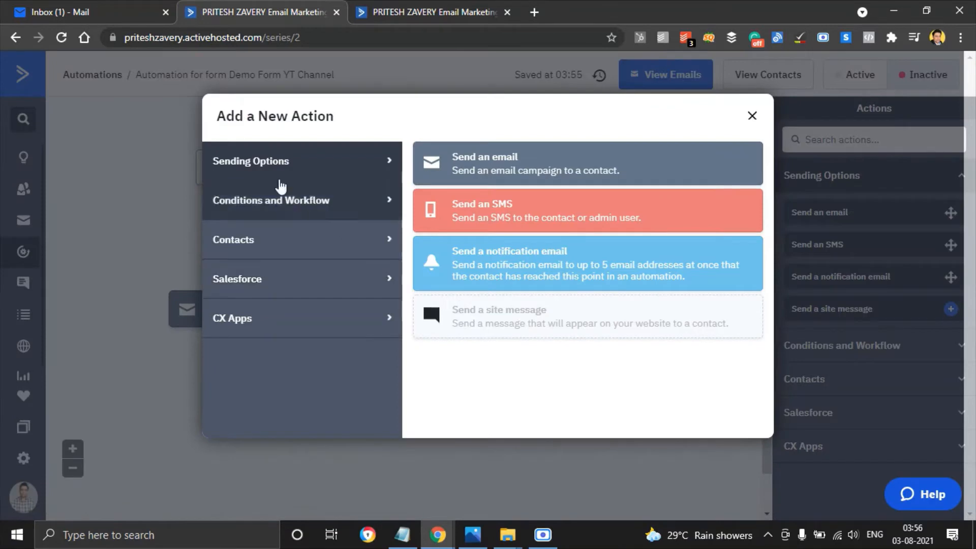
{"action": "left_click", "coordinate": [315, 200]}
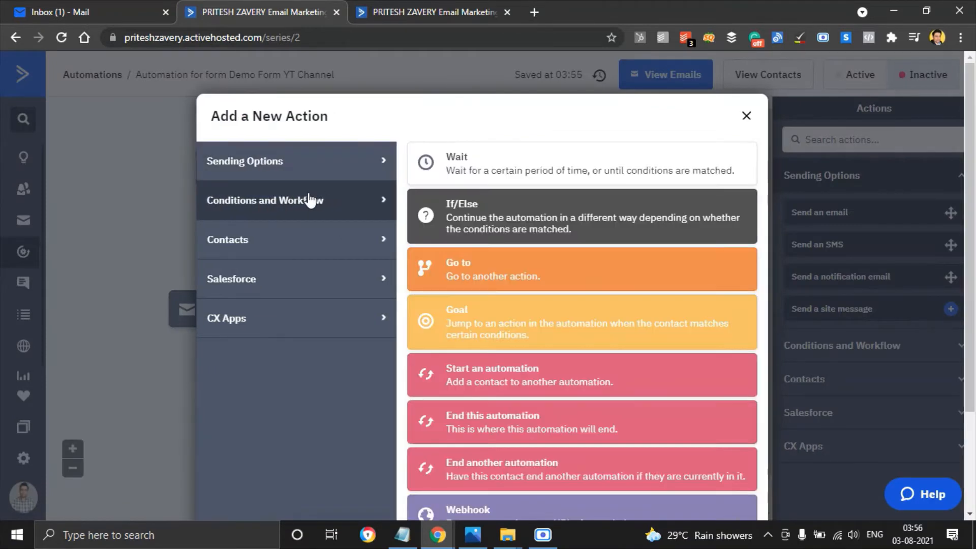
{"action": "left_click", "coordinate": [508, 164]}
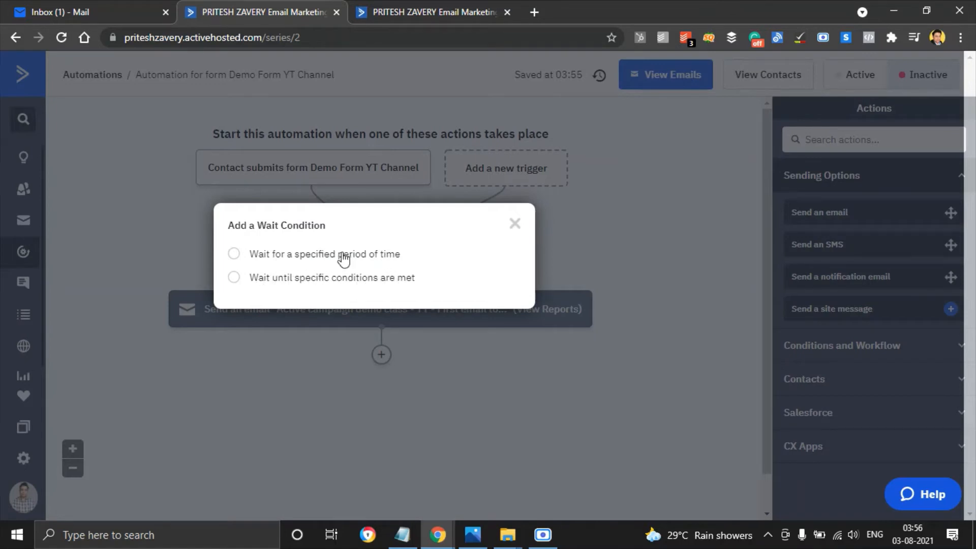
{"action": "left_click", "coordinate": [234, 255]}
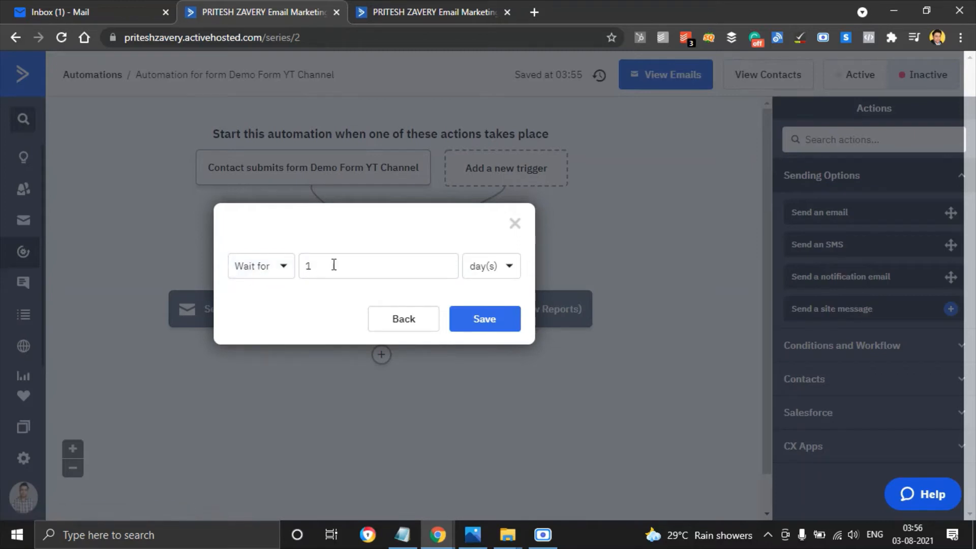
{"action": "left_click", "coordinate": [362, 264]}
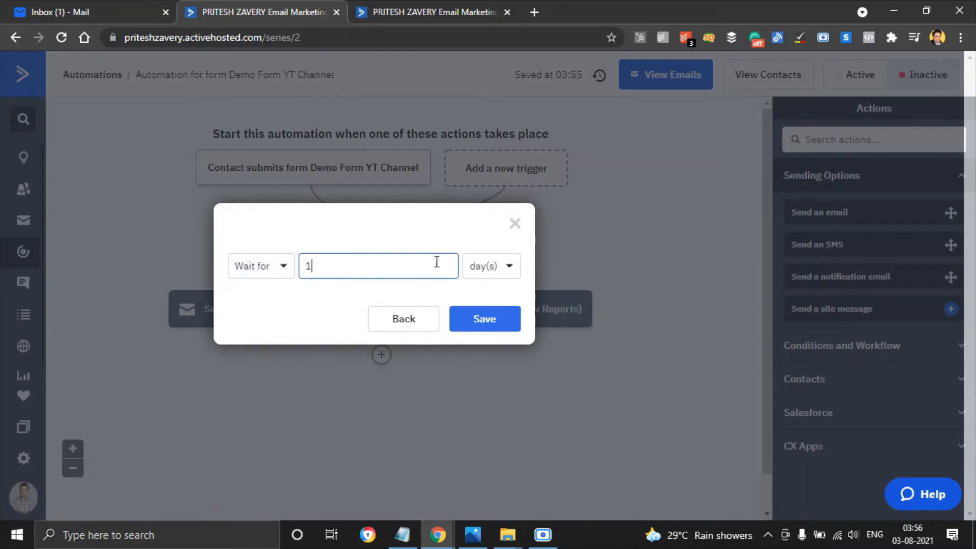
{"action": "left_click", "coordinate": [486, 267]}
{"action": "left_click", "coordinate": [505, 374]}
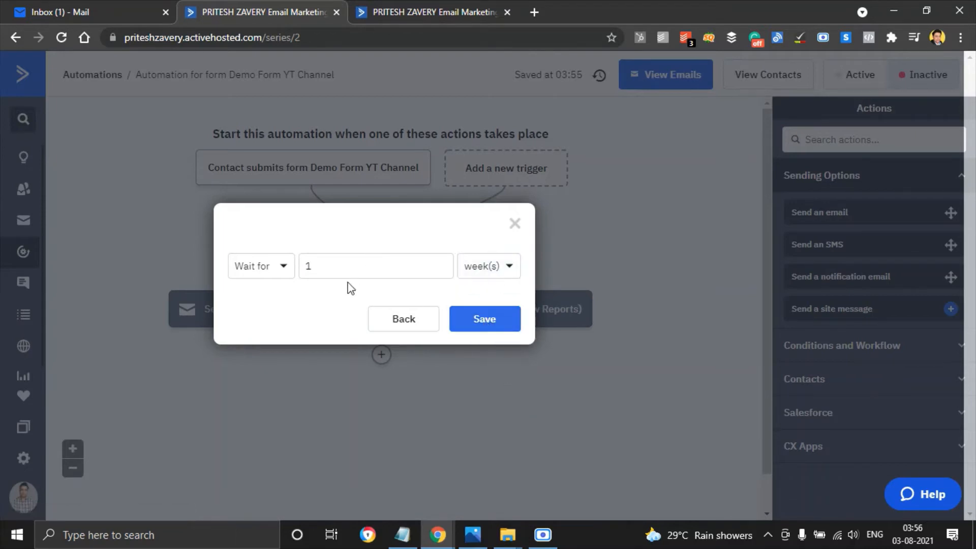
{"action": "left_click", "coordinate": [493, 269]}
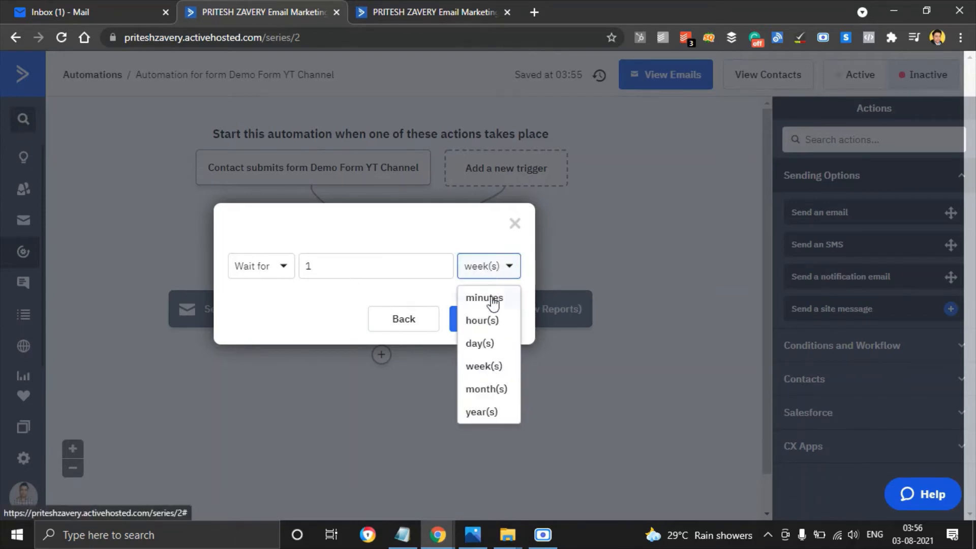
{"action": "left_click", "coordinate": [496, 344]}
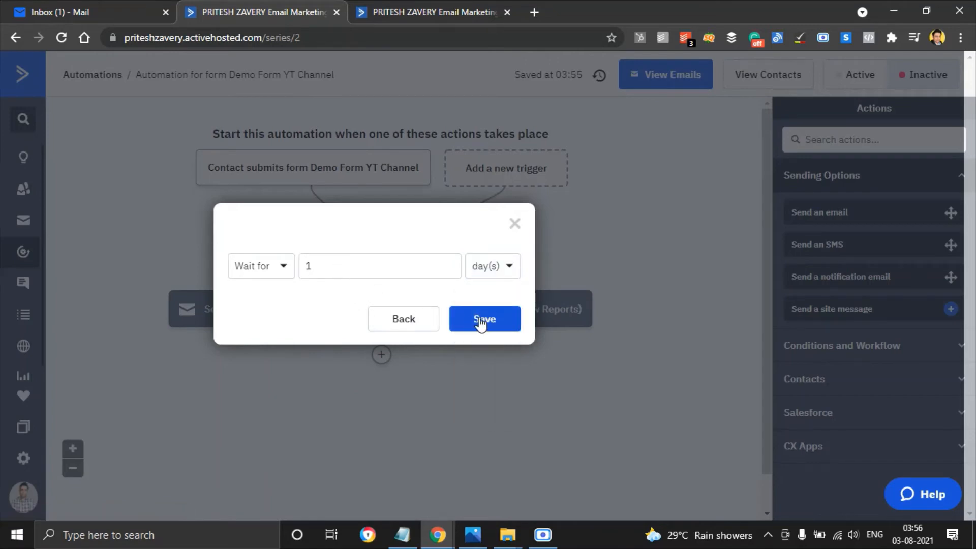
{"action": "left_click", "coordinate": [480, 321]}
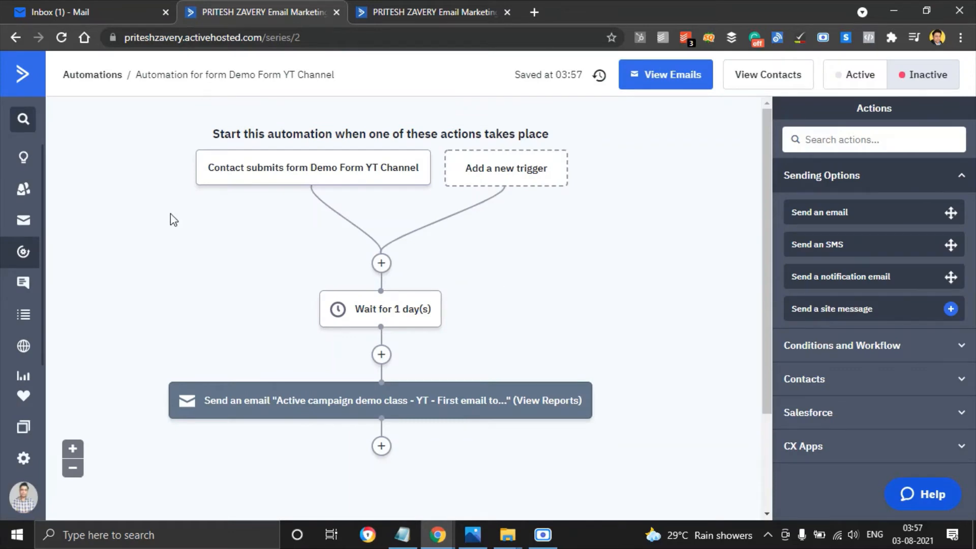
- Start an If/Else action after the email, with the condition Has opened "Active campaign demo class - YT - First email to them."
{"action": "mouse_move", "coordinate": [294, 173]}
{"action": "left_click_drag", "start_coordinate": [765, 240], "coordinate": [767, 318]}
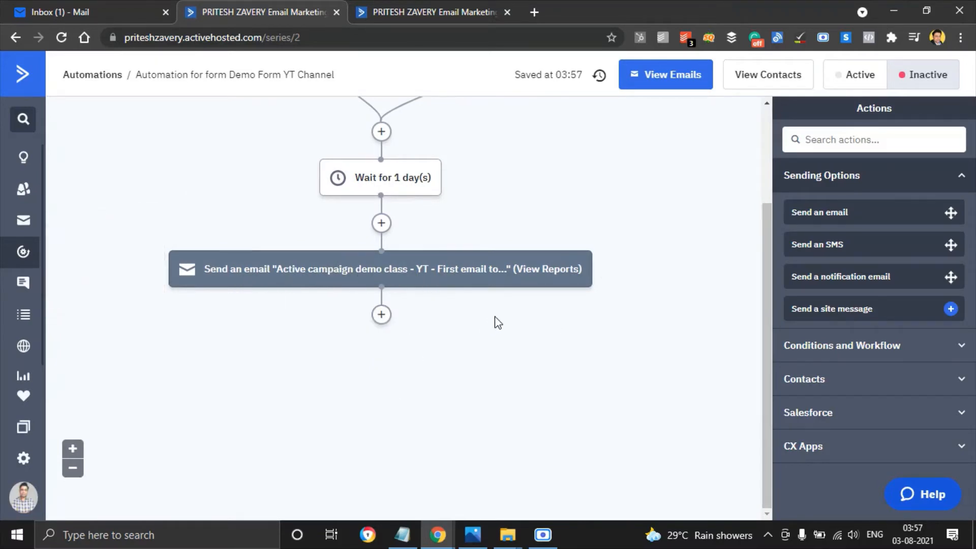
{"action": "left_click", "coordinate": [381, 317]}
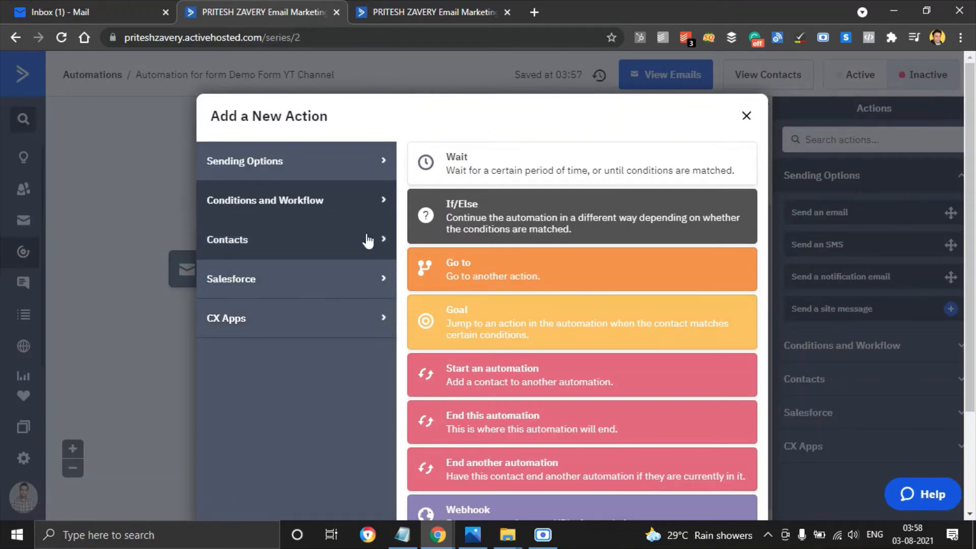
{"action": "left_click", "coordinate": [519, 222]}
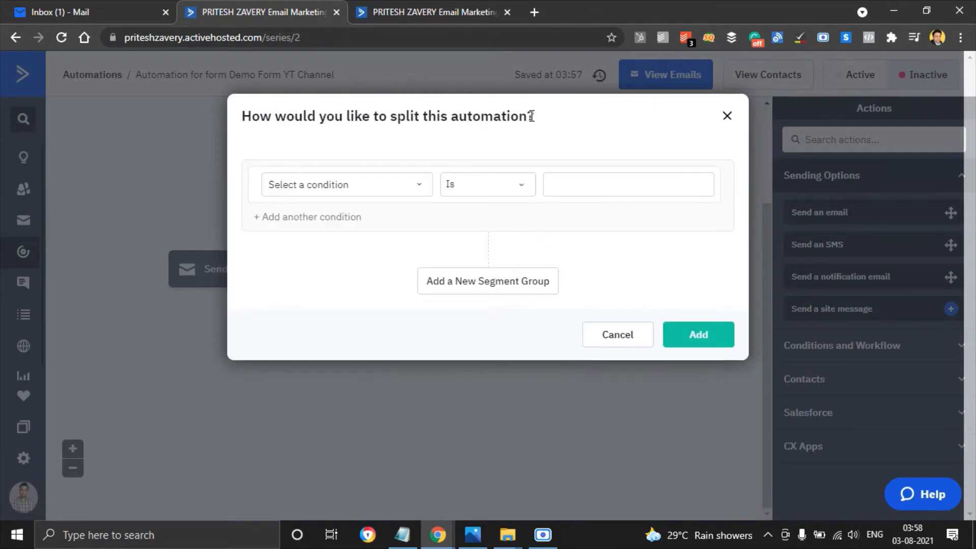
{"action": "left_click", "coordinate": [378, 187]}
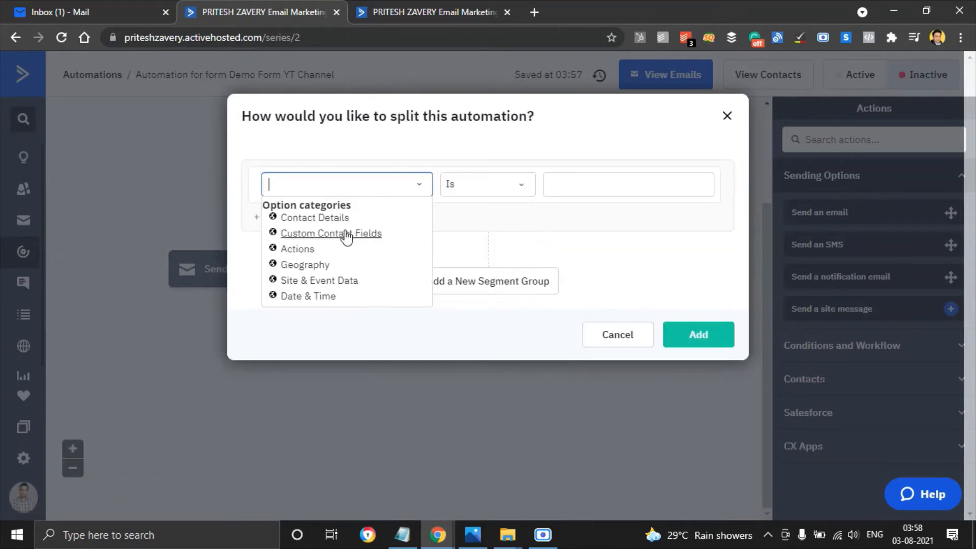
{"action": "left_click", "coordinate": [299, 249]}
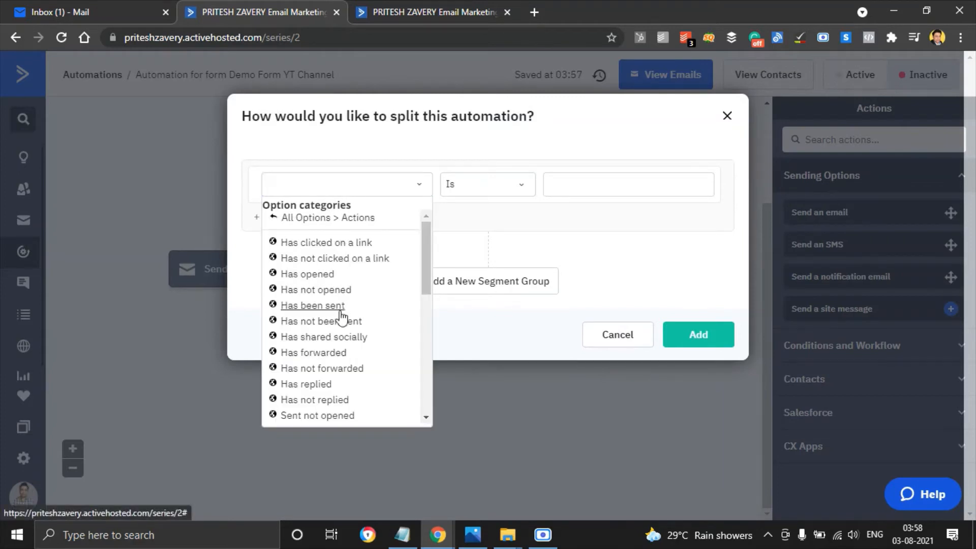
{"action": "left_click", "coordinate": [315, 277]}
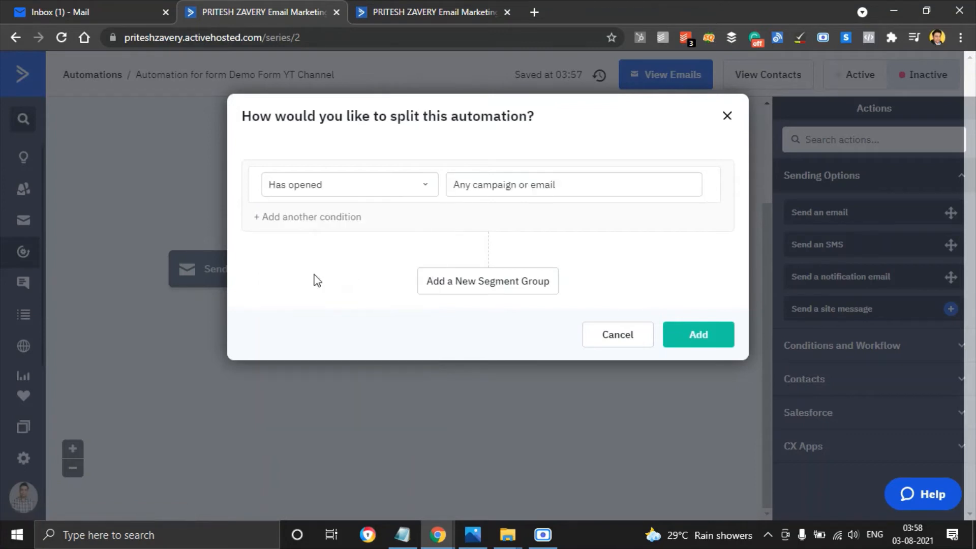
{"action": "left_click", "coordinate": [541, 188]}
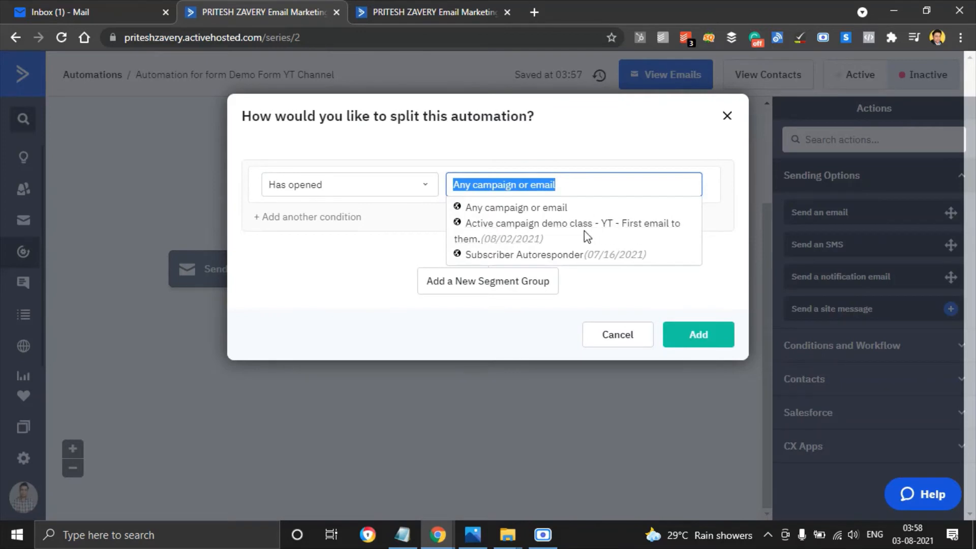
{"action": "left_click", "coordinate": [609, 229]}
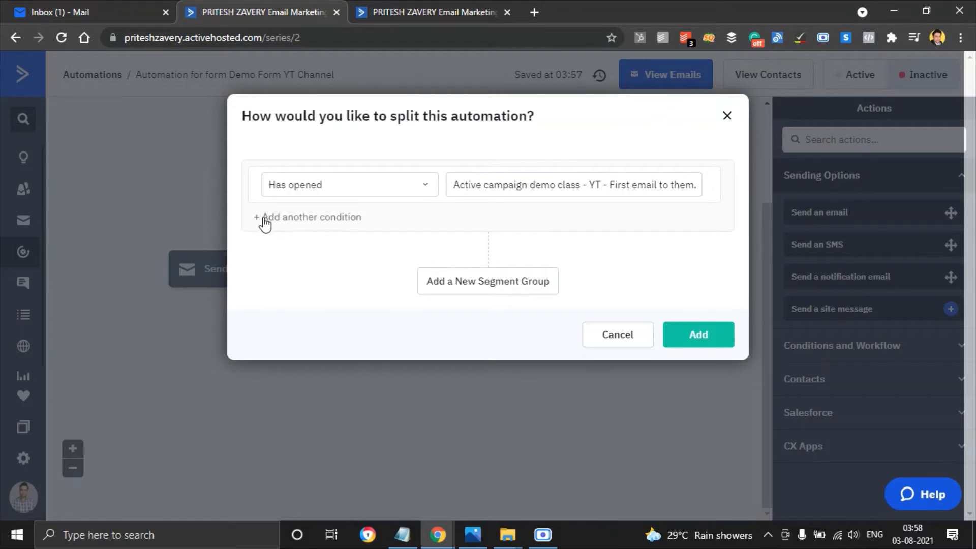
- Add an Or condition for Has not opened "Active campaign demo class - YT - First email to them." and insert the If/Else into the automation
{"action": "left_click", "coordinate": [295, 224]}
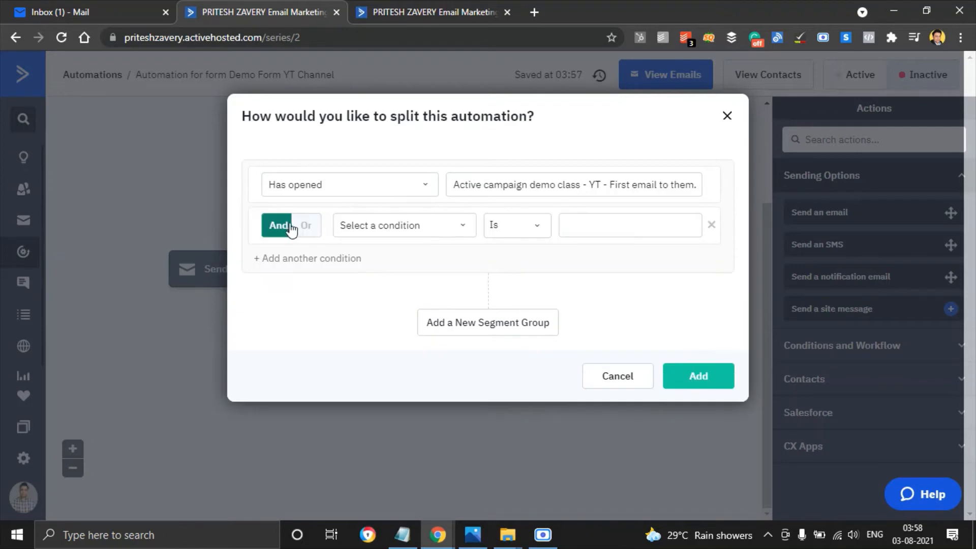
{"action": "left_click", "coordinate": [306, 232]}
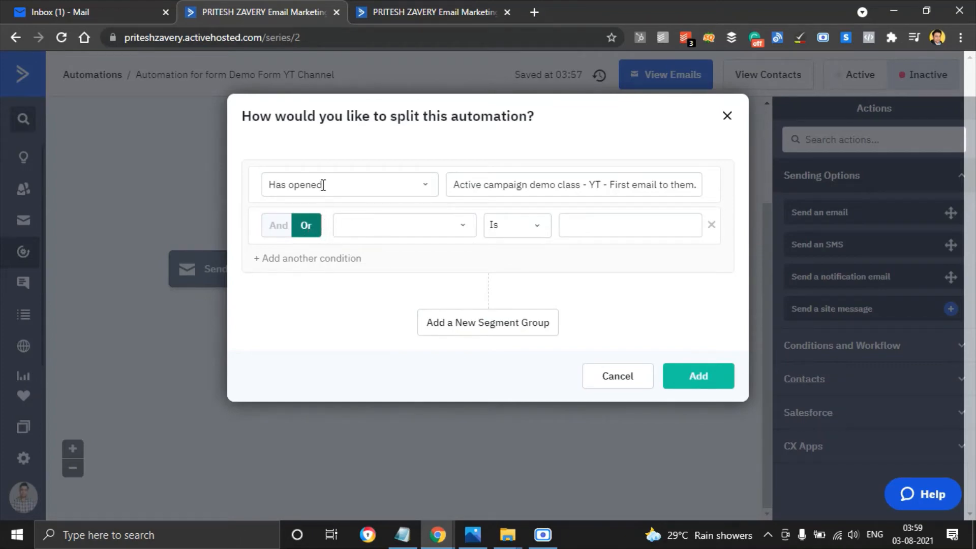
{"action": "left_click", "coordinate": [428, 225]}
{"action": "left_click", "coordinate": [374, 290]}
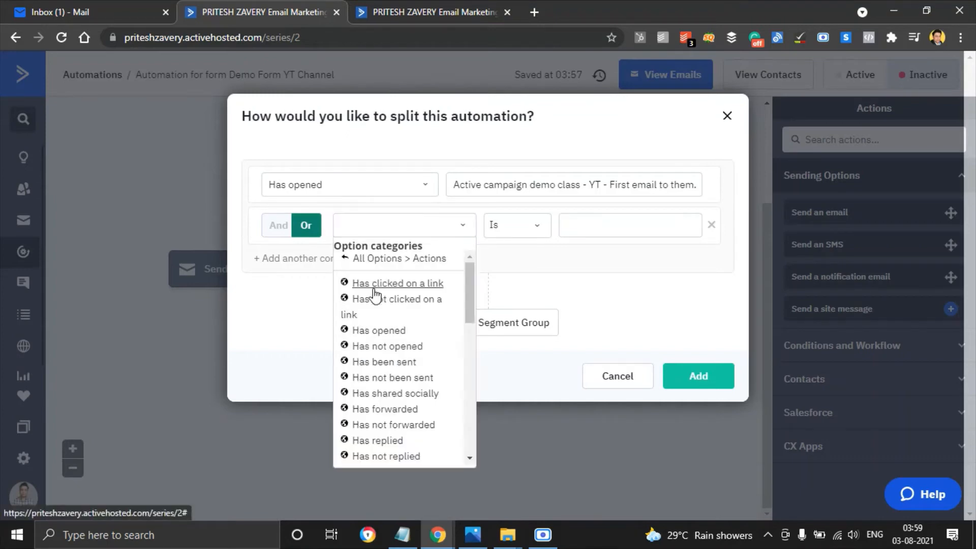
{"action": "left_click", "coordinate": [389, 346]}
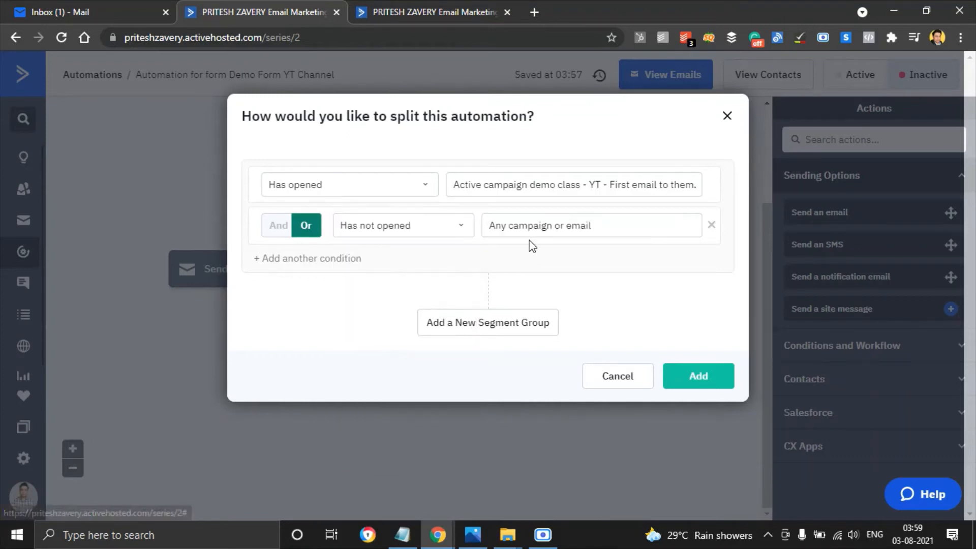
{"action": "left_click", "coordinate": [580, 223]}
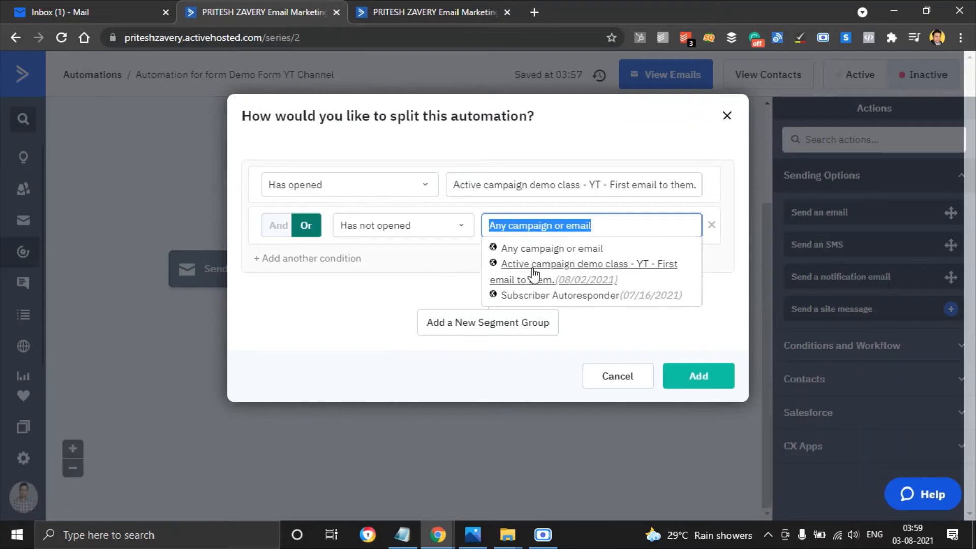
{"action": "left_click", "coordinate": [669, 272]}
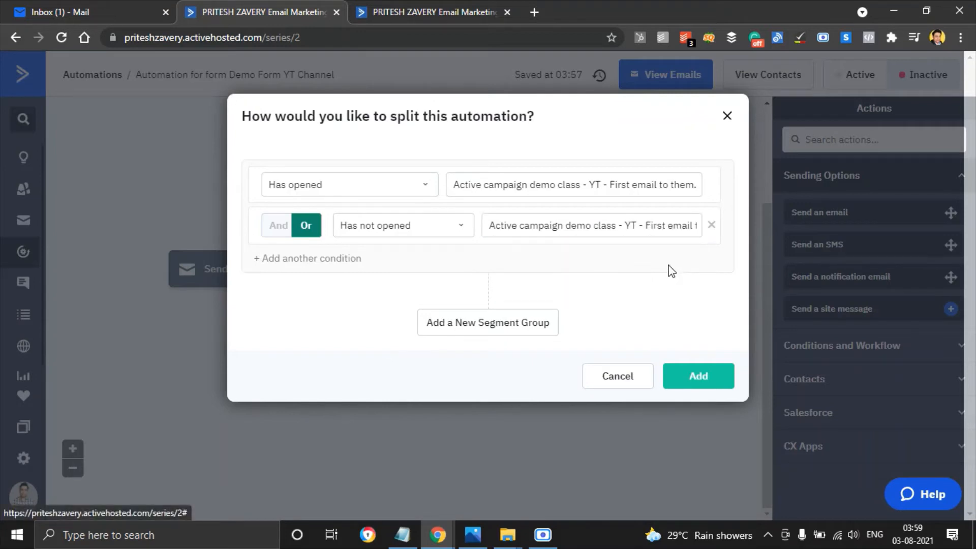
{"action": "left_click", "coordinate": [690, 376]}
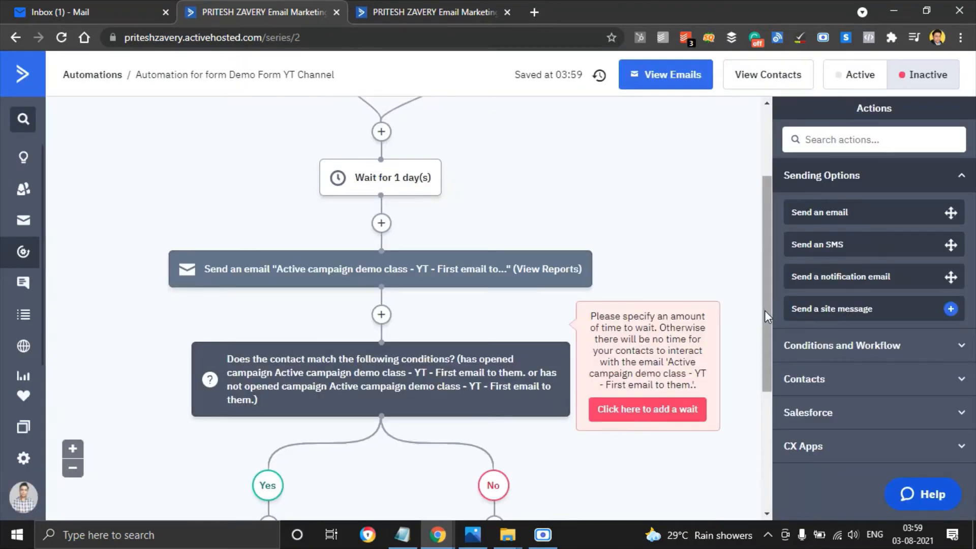
- Copy the 1-day wait as a single action between the email and the If/Else, with waiting contacts staying at their current position
{"action": "left_click_drag", "start_coordinate": [770, 305], "coordinate": [774, 346]}
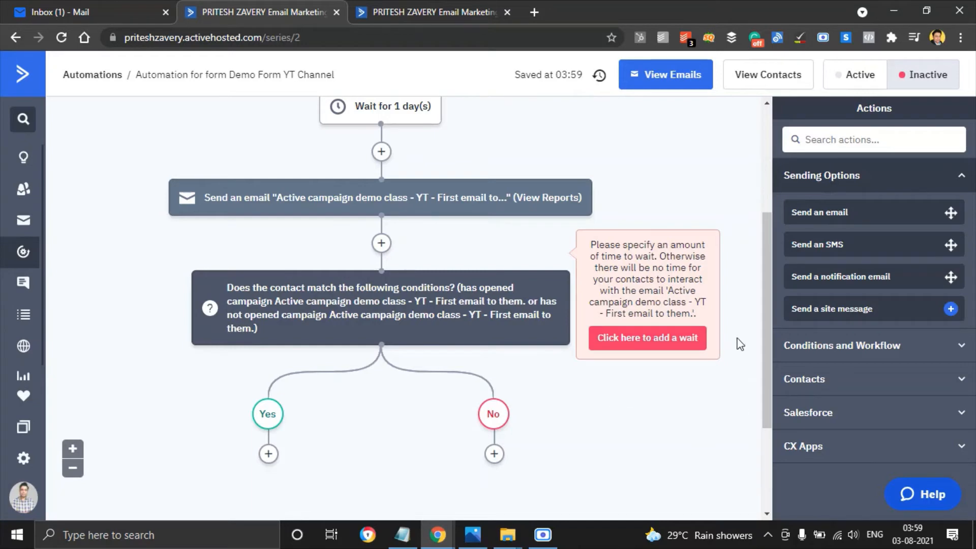
{"action": "mouse_move", "coordinate": [769, 333]}
{"action": "left_mouse_down"}
{"action": "mouse_move", "coordinate": [770, 366]}
{"action": "mouse_move", "coordinate": [770, 336]}
{"action": "left_mouse_up"}
{"action": "left_click_drag", "start_coordinate": [771, 266], "coordinate": [768, 252]}
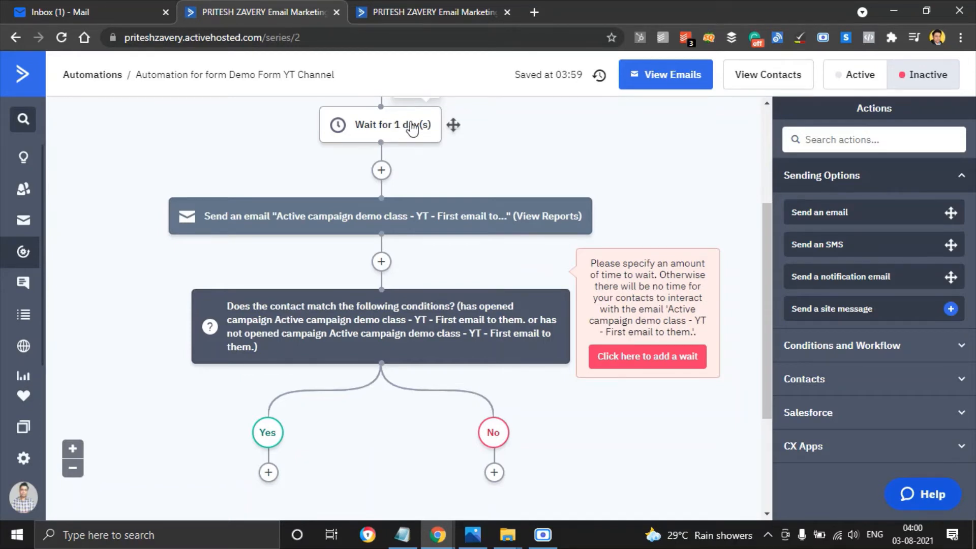
{"action": "left_click_drag", "start_coordinate": [412, 127], "coordinate": [410, 261]}
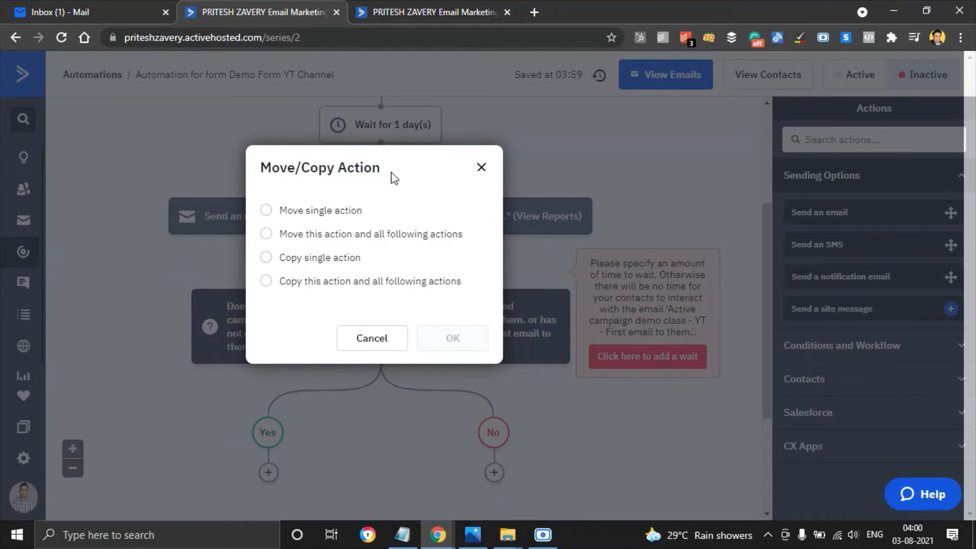
{"action": "left_click", "coordinate": [266, 257]}
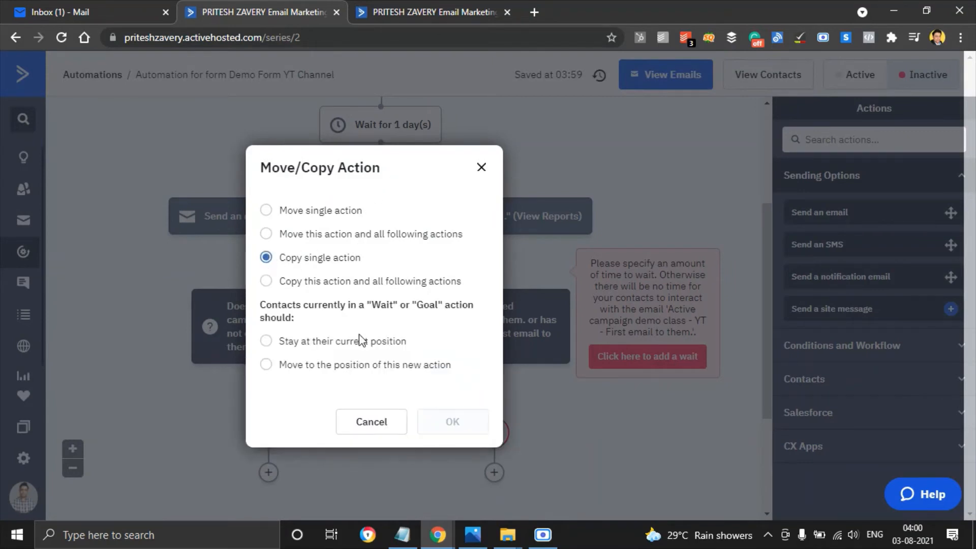
{"action": "left_click", "coordinate": [266, 342]}
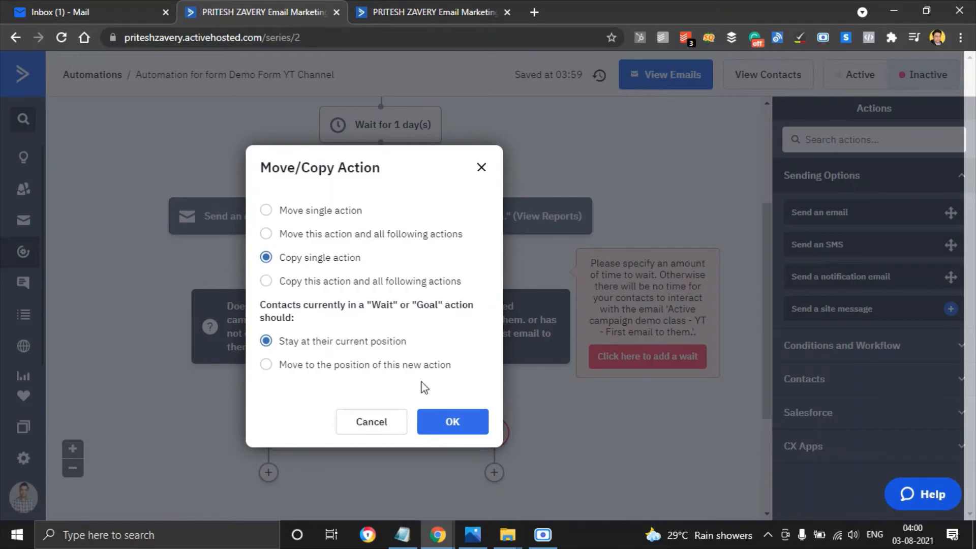
{"action": "left_click", "coordinate": [451, 424]}
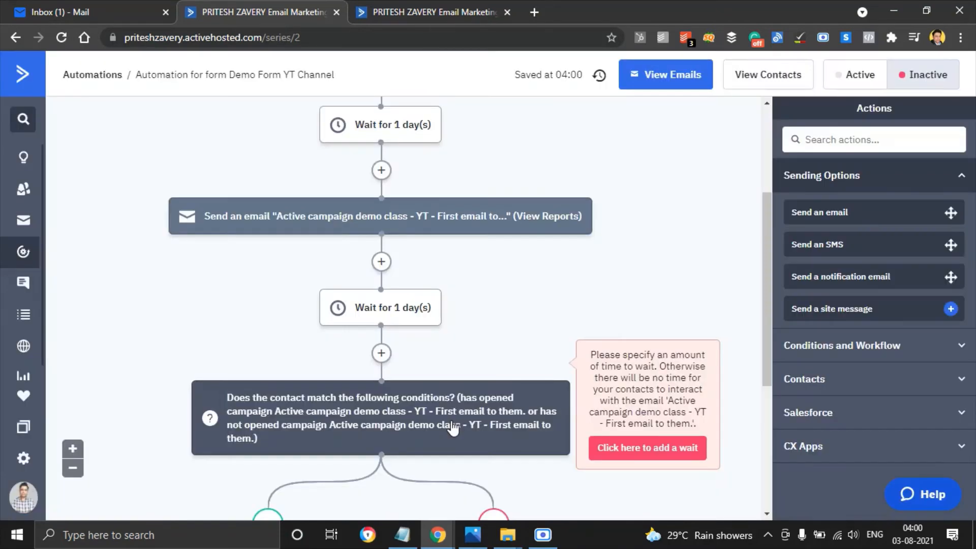
- Copy the If/Else condition as a single action onto its own No branch
{"action": "left_click_drag", "start_coordinate": [766, 309], "coordinate": [783, 351]}
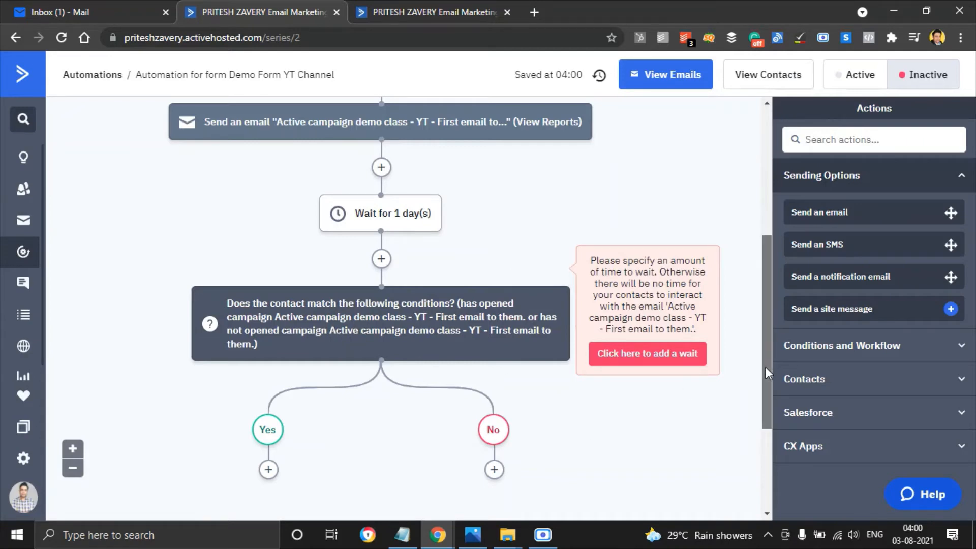
{"action": "left_click_drag", "start_coordinate": [766, 367], "coordinate": [771, 408]}
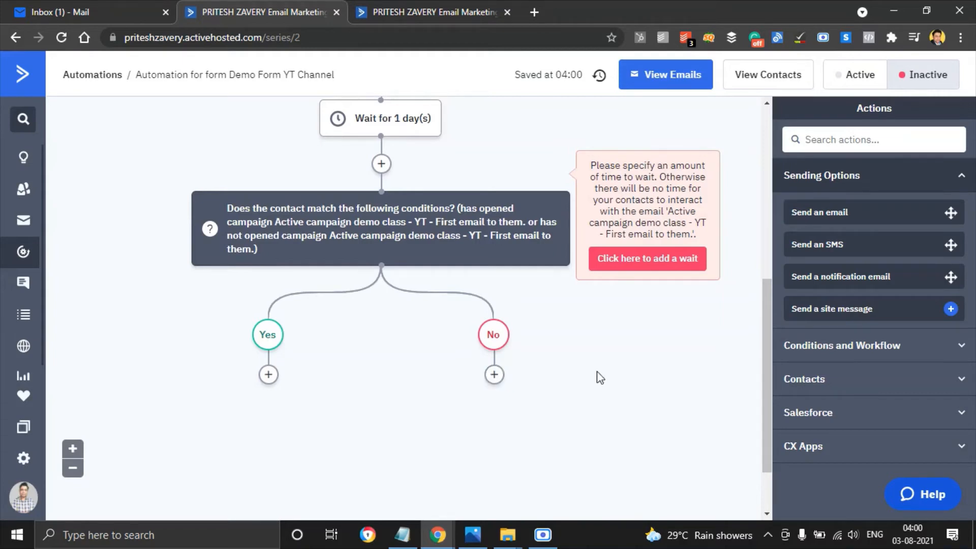
{"action": "mouse_move", "coordinate": [435, 219]}
{"action": "left_click_drag", "start_coordinate": [435, 218], "coordinate": [576, 380]}
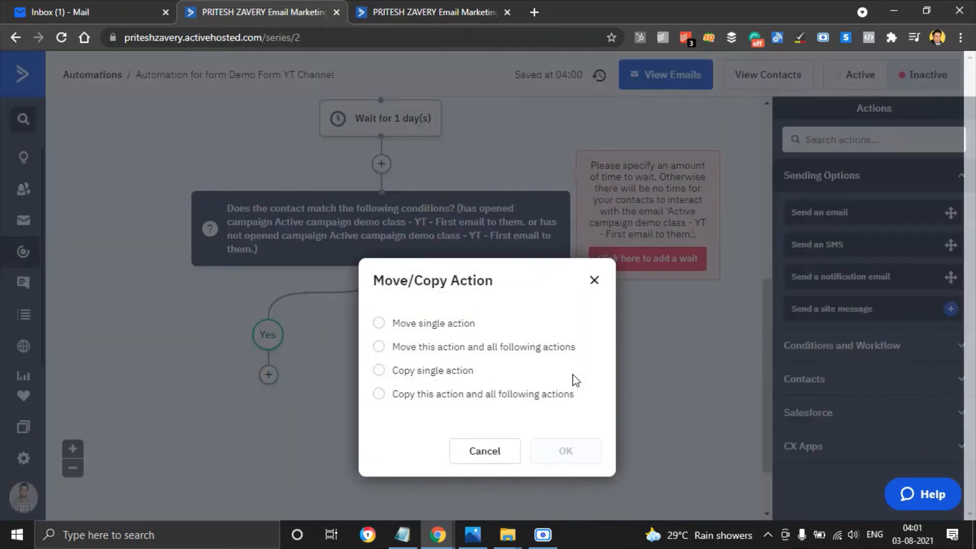
{"action": "left_click", "coordinate": [377, 375]}
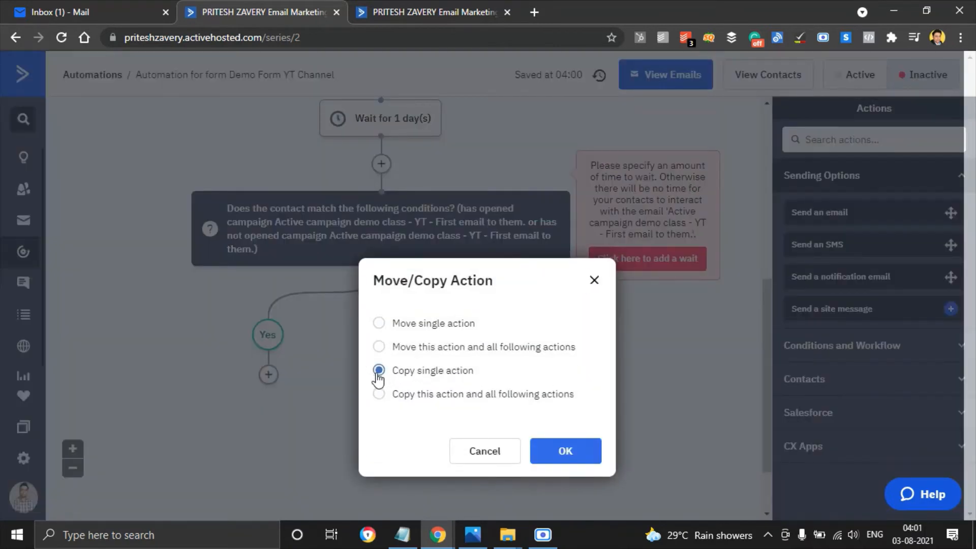
{"action": "left_click", "coordinate": [565, 450]}
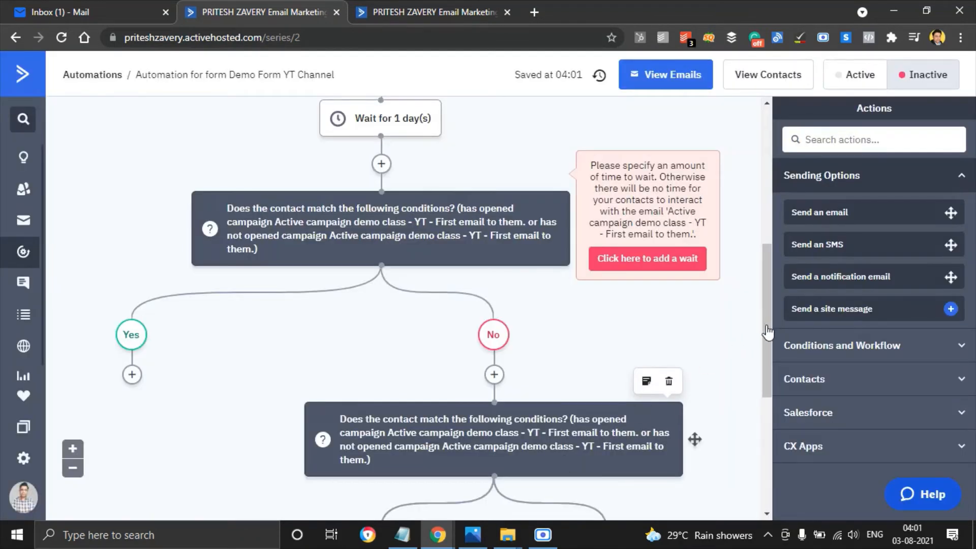
- Copy the 1-day wait as a single action into the No branch above the second If/Else, keeping waiting contacts at their current position
{"action": "left_click_drag", "start_coordinate": [767, 325], "coordinate": [770, 342]}
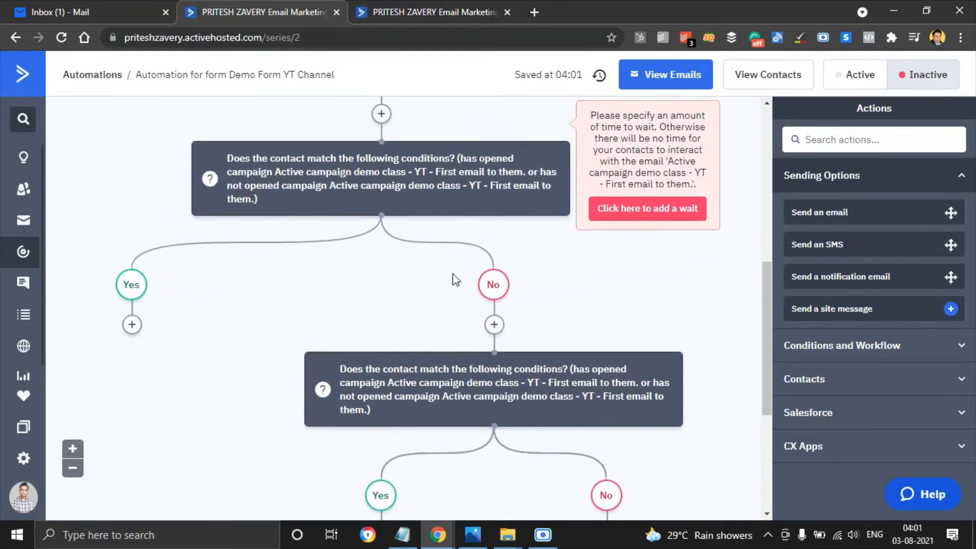
{"action": "mouse_move", "coordinate": [446, 187]}
{"action": "left_click_drag", "start_coordinate": [767, 334], "coordinate": [770, 310]}
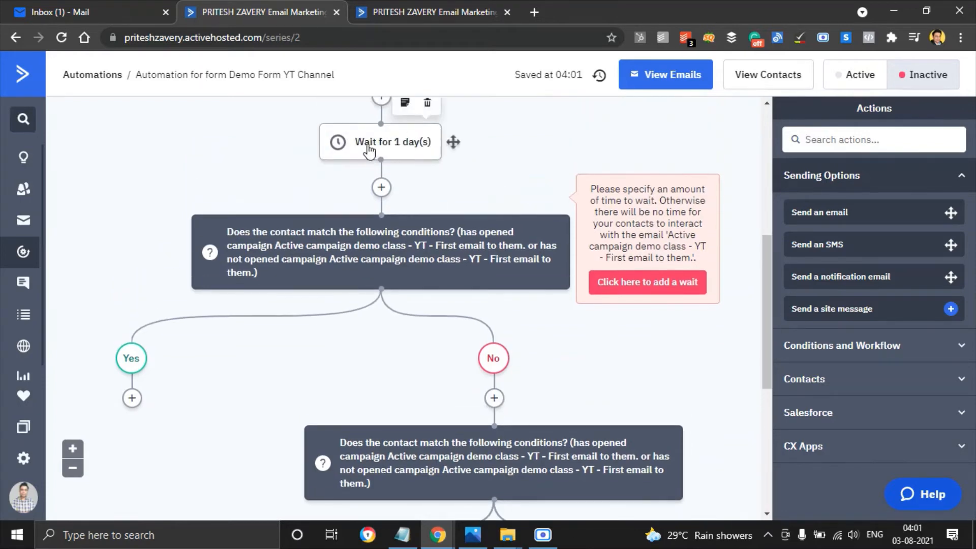
{"action": "left_click_drag", "start_coordinate": [370, 142], "coordinate": [483, 409]}
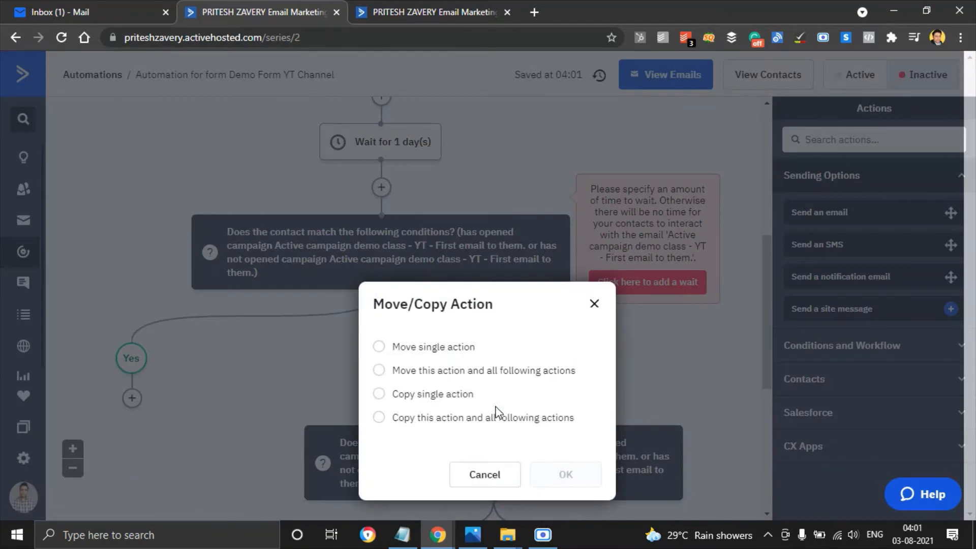
{"action": "left_click", "coordinate": [422, 395]}
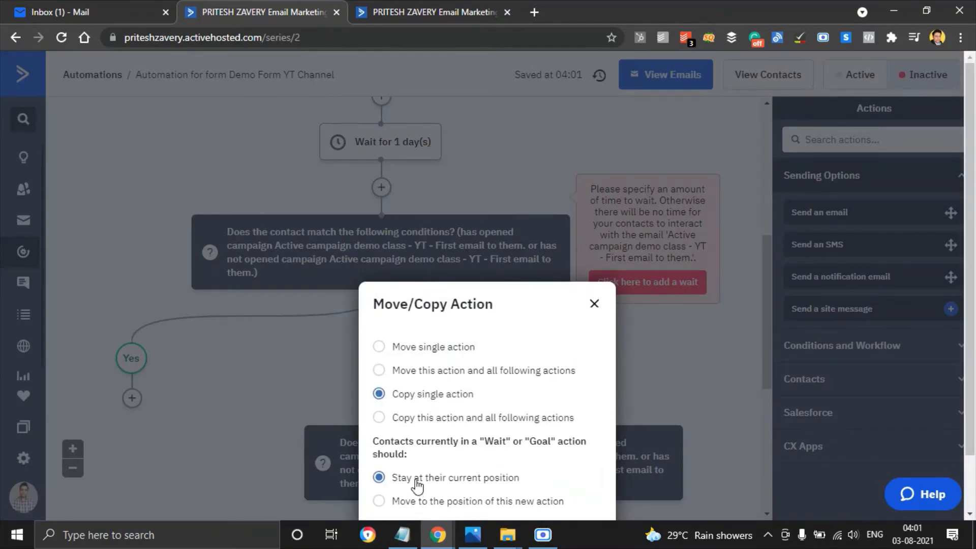
{"action": "key", "text": "ctrl+minus"}
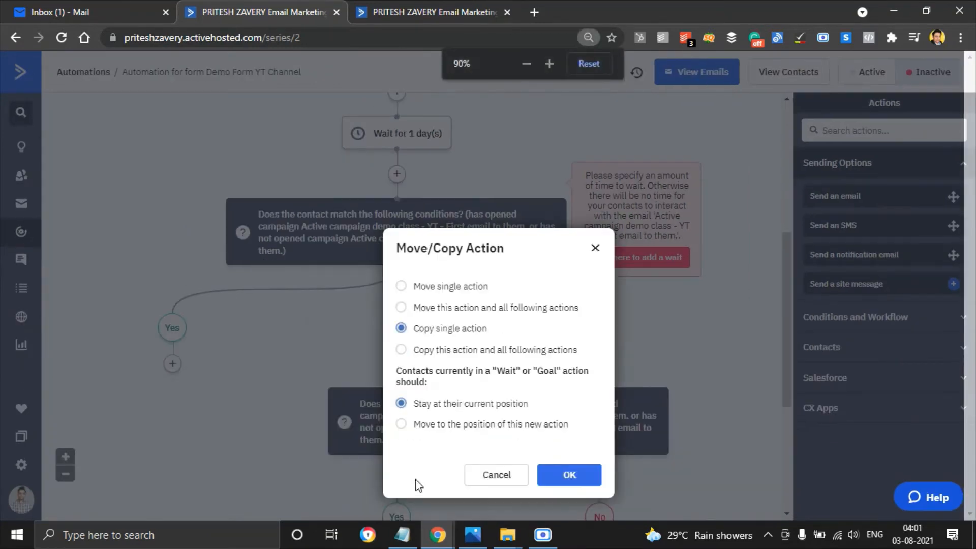
{"action": "left_click", "coordinate": [564, 477]}
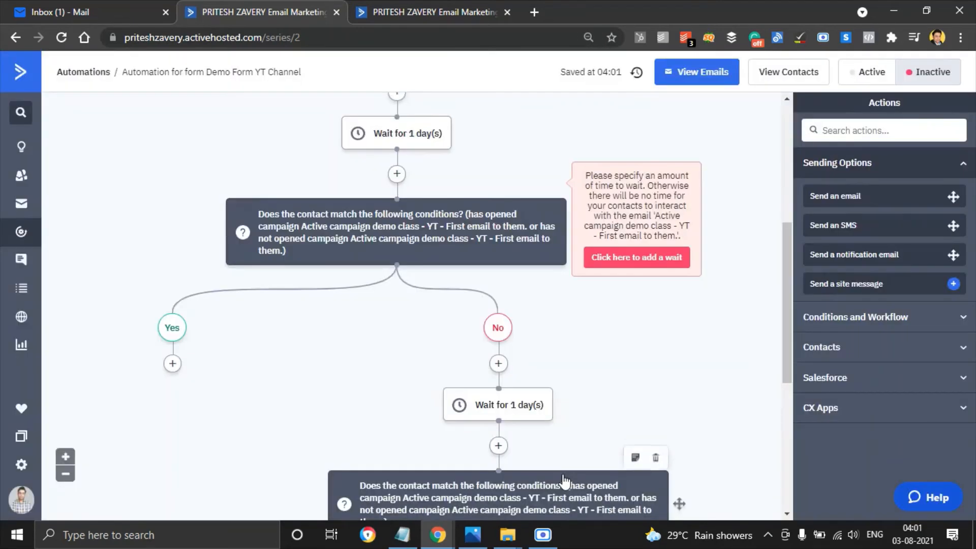
{"action": "key", "text": "ctrl+plus"}
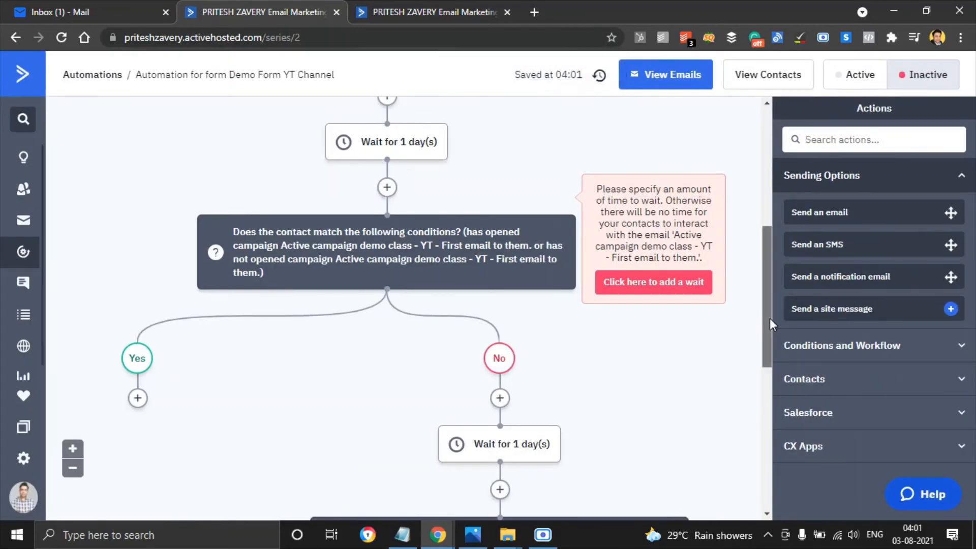
{"action": "left_click_drag", "start_coordinate": [770, 318], "coordinate": [770, 346]}
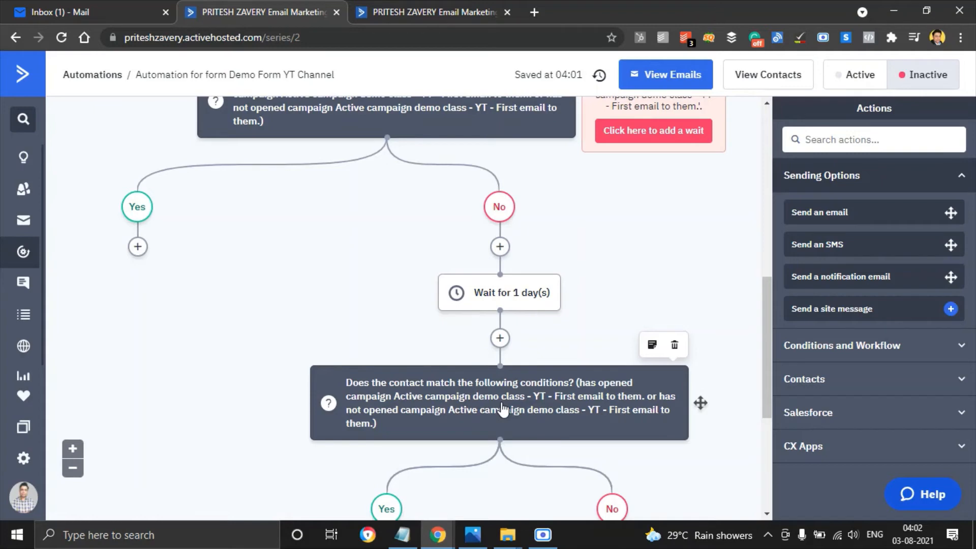
{"action": "left_click_drag", "start_coordinate": [502, 409], "coordinate": [503, 317]}
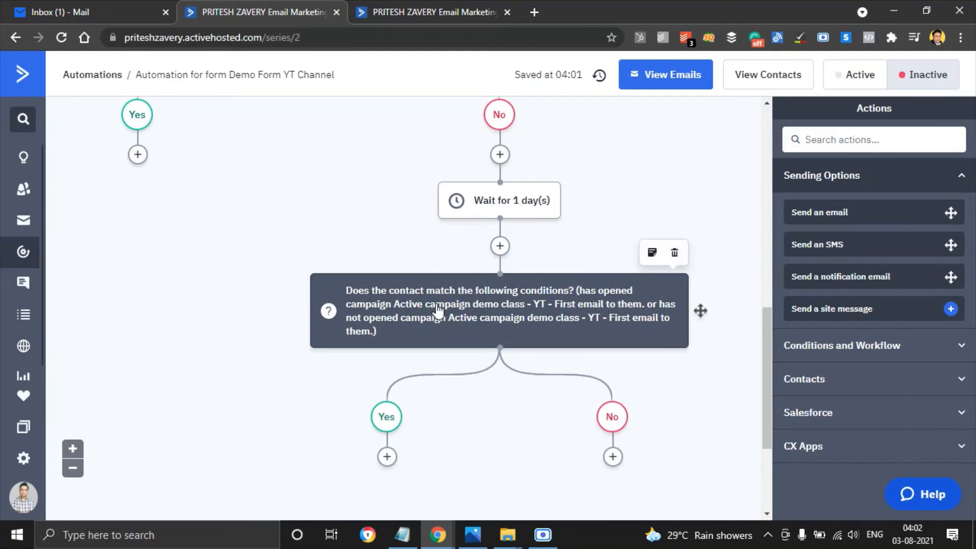
- Copy the 1-day wait as a single action onto the second If/Else's No branch, keeping waiting contacts at their current position
{"action": "left_click_drag", "start_coordinate": [506, 206], "coordinate": [611, 459]}
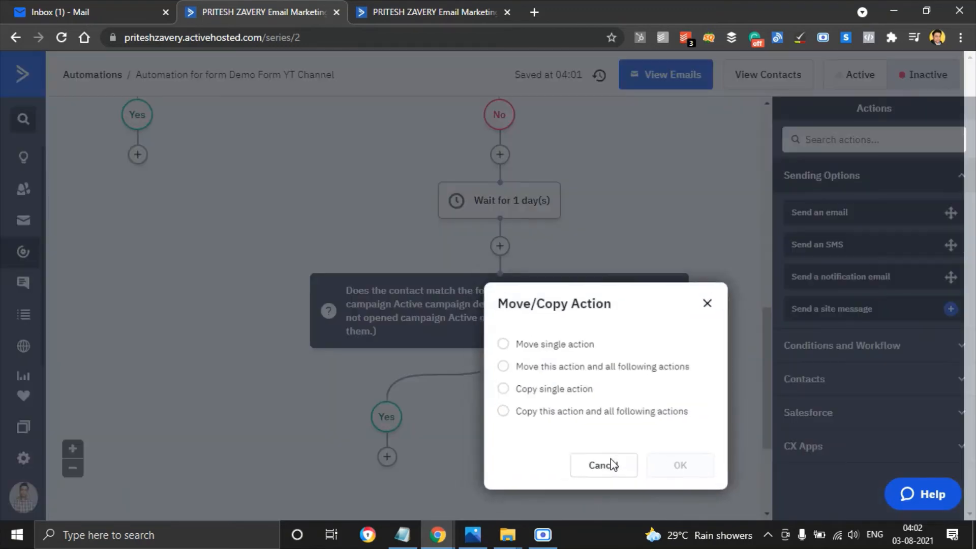
{"action": "left_click", "coordinate": [503, 389]}
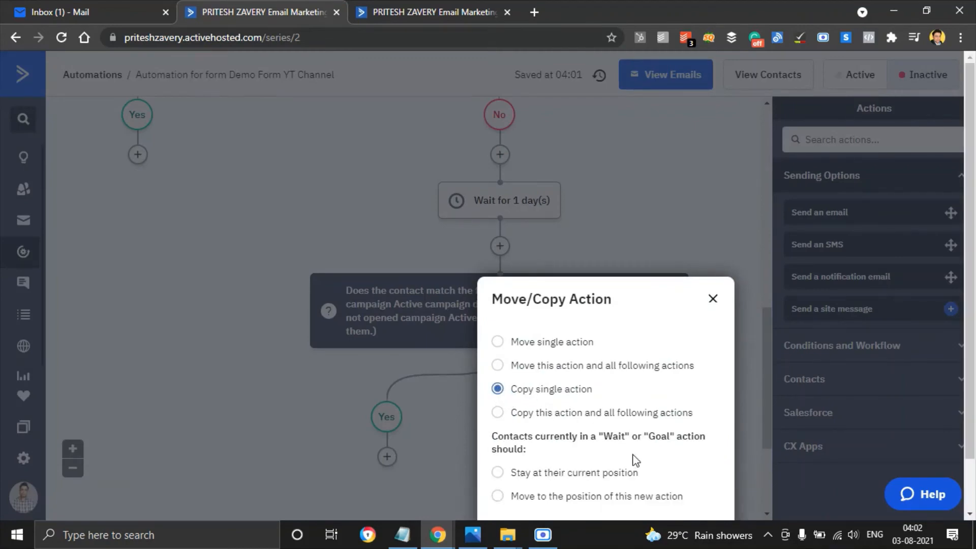
{"action": "left_click", "coordinate": [554, 476]}
{"action": "key", "text": "ctrl+minus"}
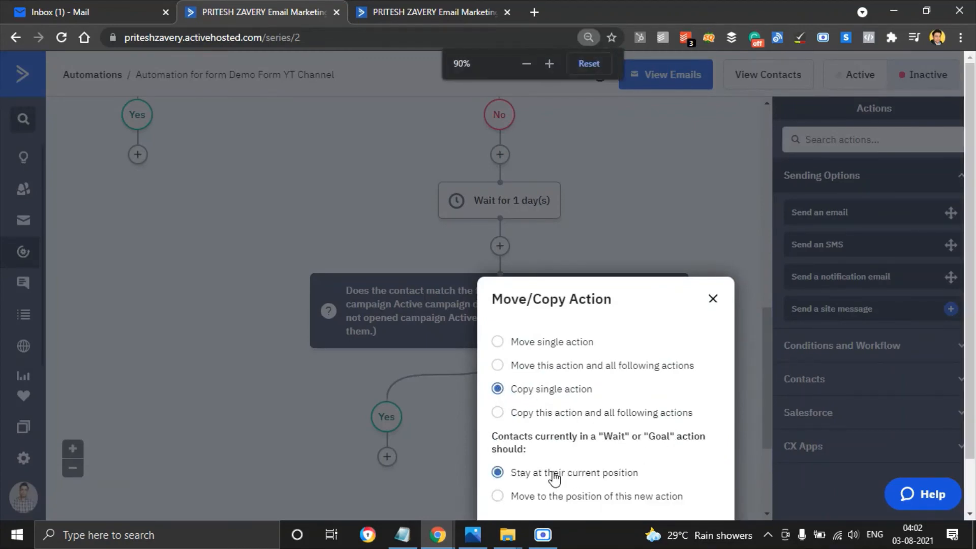
{"action": "left_click", "coordinate": [670, 491]}
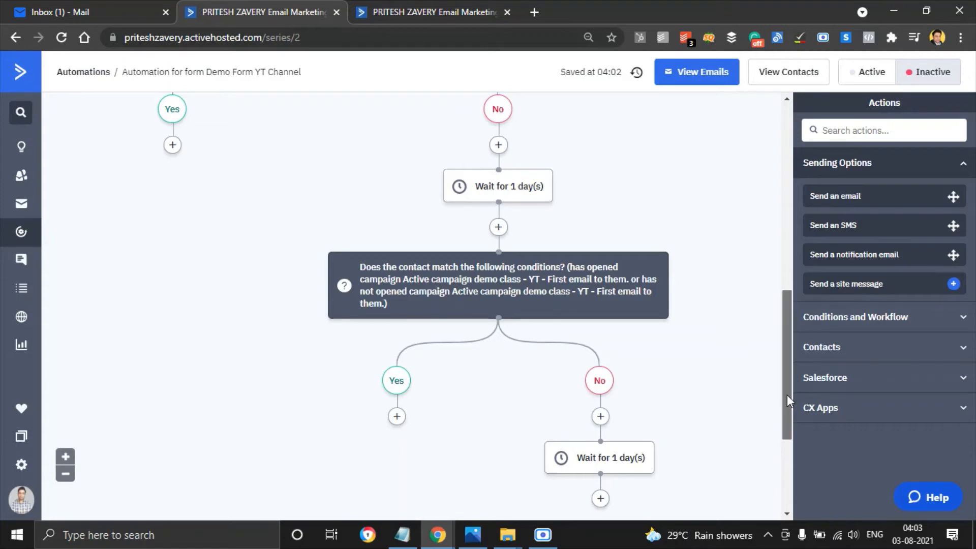
- Copy the second If/Else condition as a single action below the newly added 1-day wait on its No branch
{"action": "left_click_drag", "start_coordinate": [787, 395], "coordinate": [789, 423]}
{"action": "left_click_drag", "start_coordinate": [678, 202], "coordinate": [788, 434]}
{"action": "left_click_drag", "start_coordinate": [612, 425], "coordinate": [613, 424]}
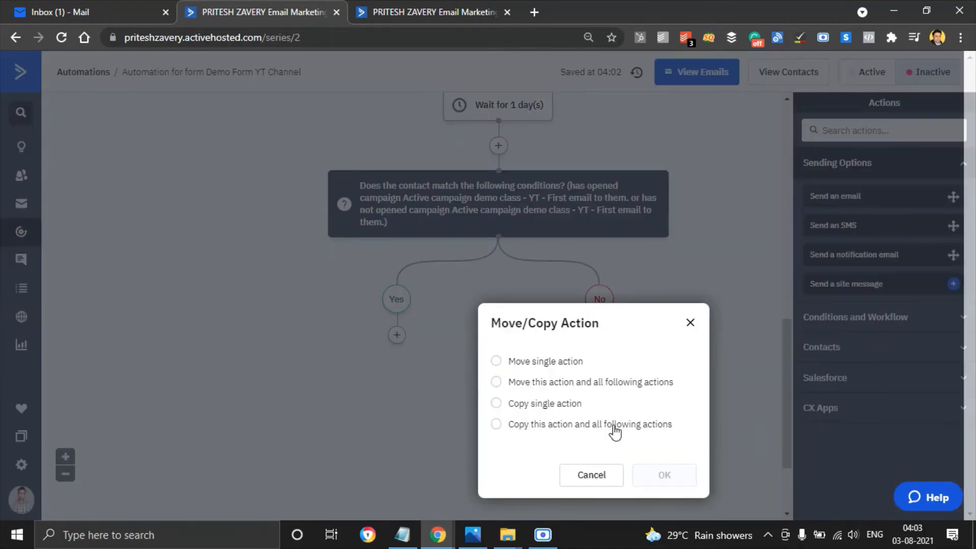
{"action": "left_click", "coordinate": [497, 404]}
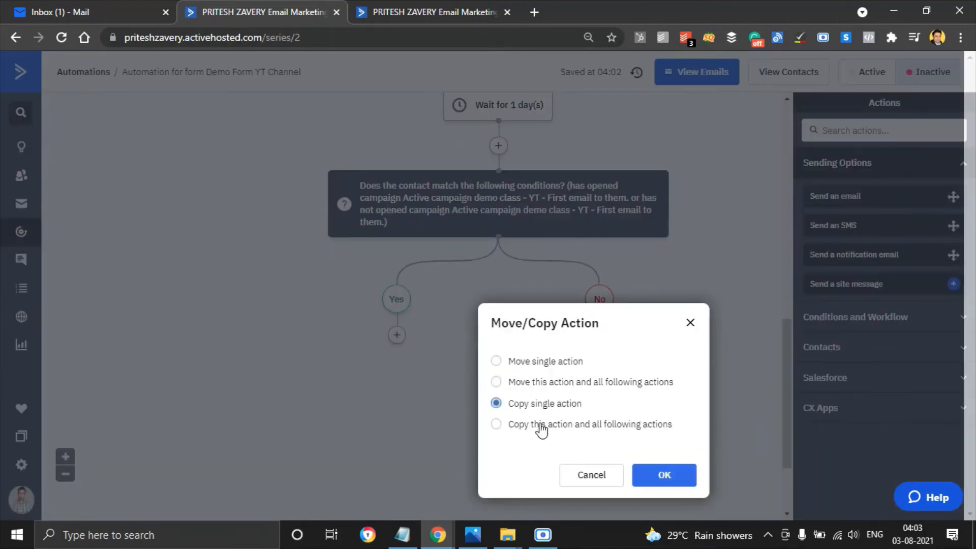
{"action": "left_click", "coordinate": [676, 474]}
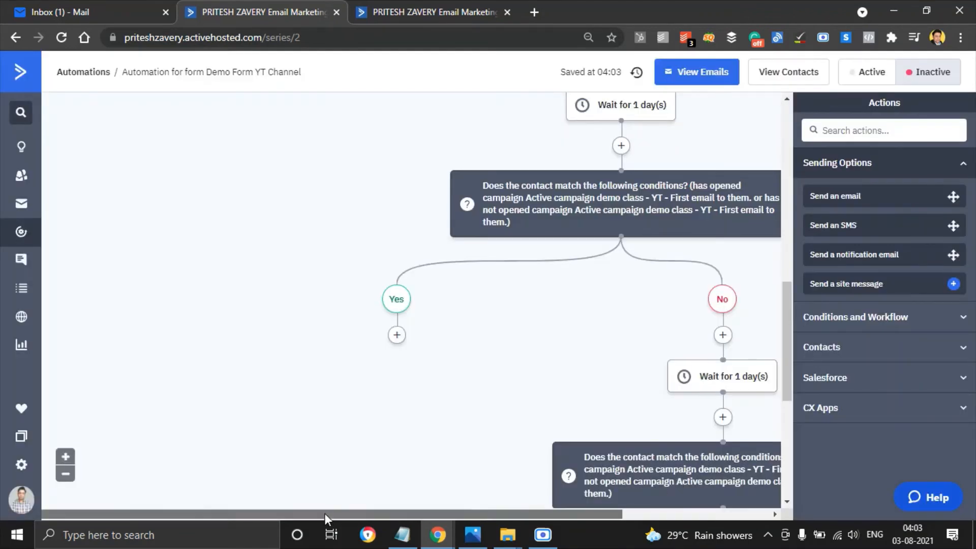
- Add an End this automation action to the No branch of the third If/Else
{"action": "left_click_drag", "start_coordinate": [325, 513], "coordinate": [455, 525]}
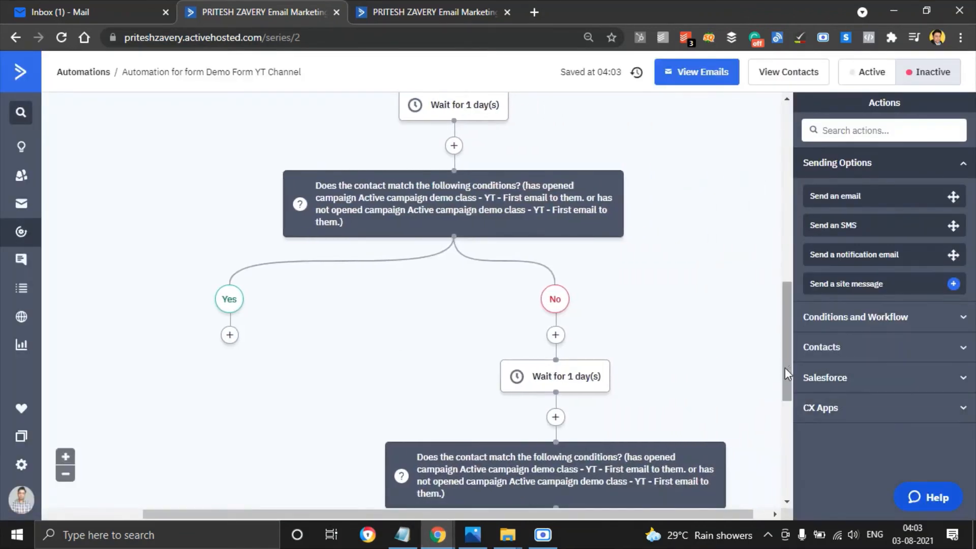
{"action": "left_click_drag", "start_coordinate": [785, 366], "coordinate": [791, 423]}
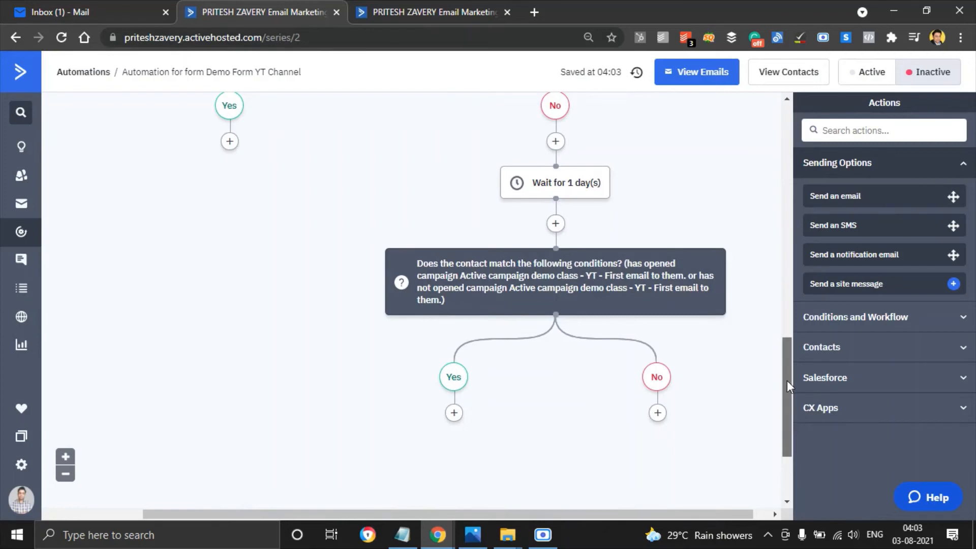
{"action": "left_click_drag", "start_coordinate": [787, 380], "coordinate": [787, 398]}
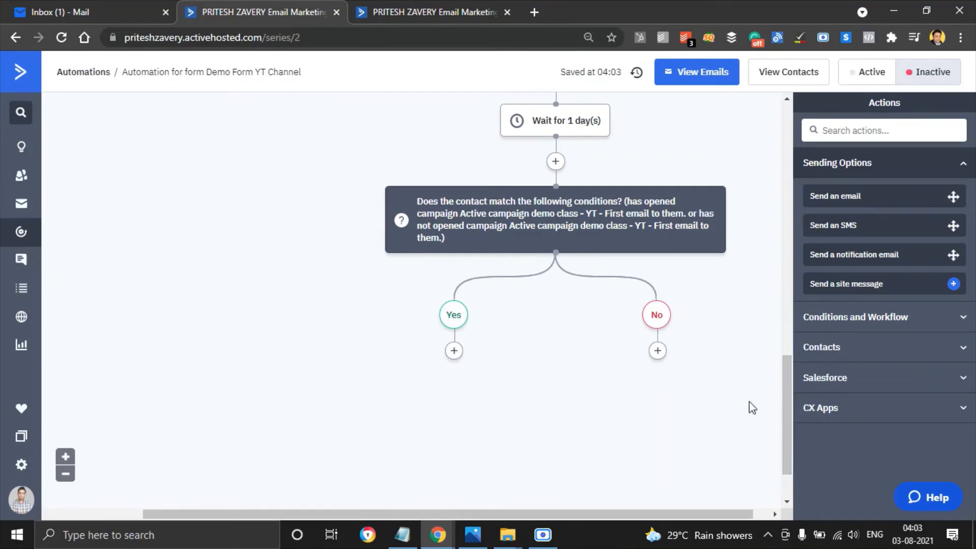
{"action": "left_click", "coordinate": [656, 354]}
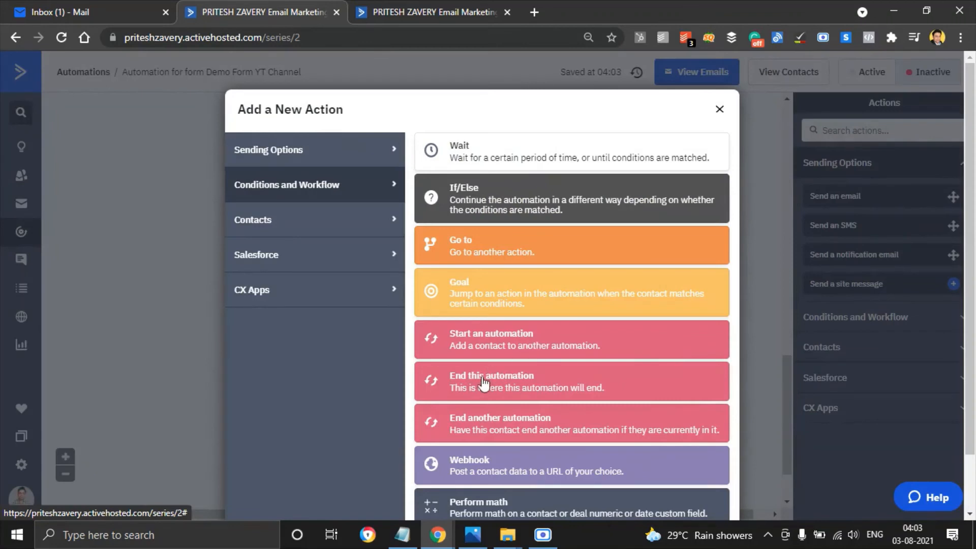
{"action": "left_click", "coordinate": [519, 385]}
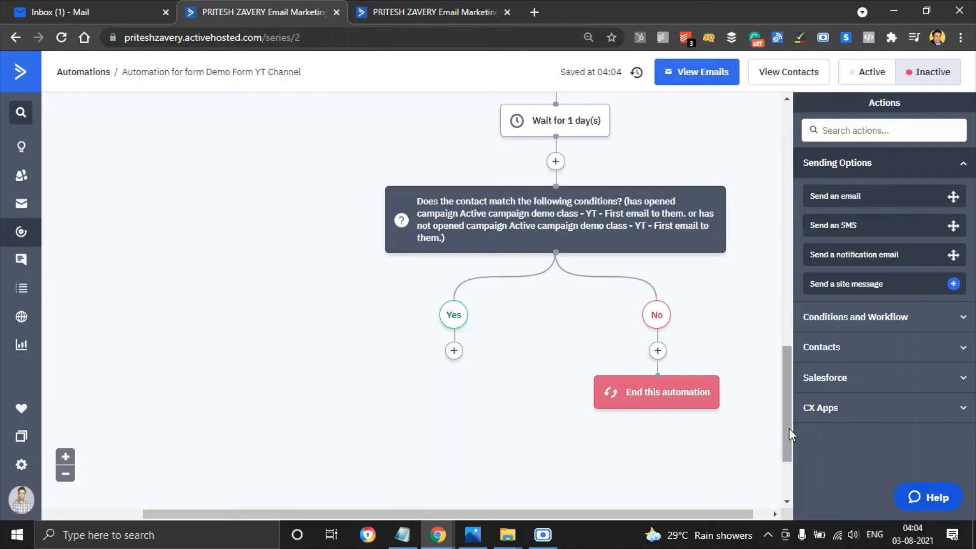
- Add an Add a tag action with the tag "YT Video Opened" to the Yes branch of the third If/Else
{"action": "left_click_drag", "start_coordinate": [789, 428], "coordinate": [791, 237]}
{"action": "left_click_drag", "start_coordinate": [544, 514], "coordinate": [413, 514]}
{"action": "left_click_drag", "start_coordinate": [789, 251], "coordinate": [785, 321]}
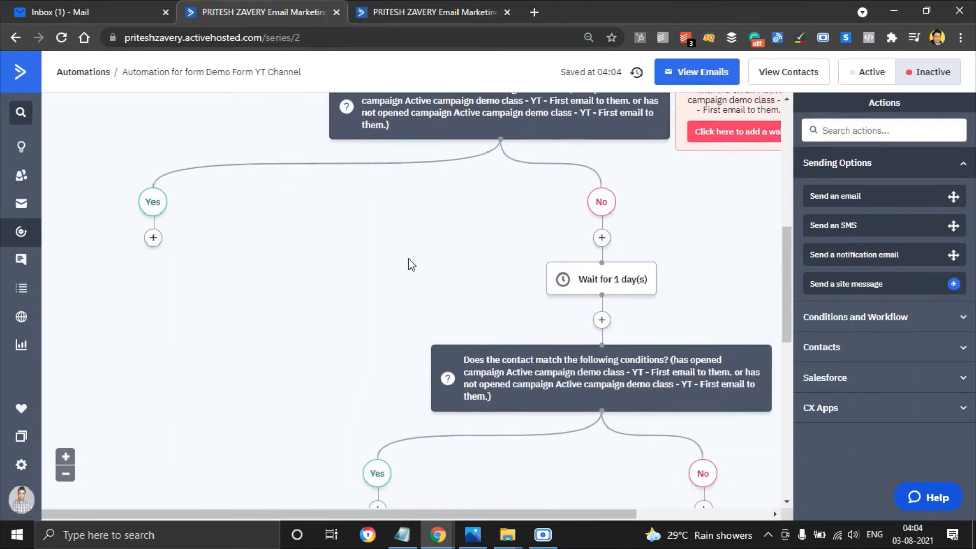
{"action": "left_click_drag", "start_coordinate": [786, 279], "coordinate": [794, 395]}
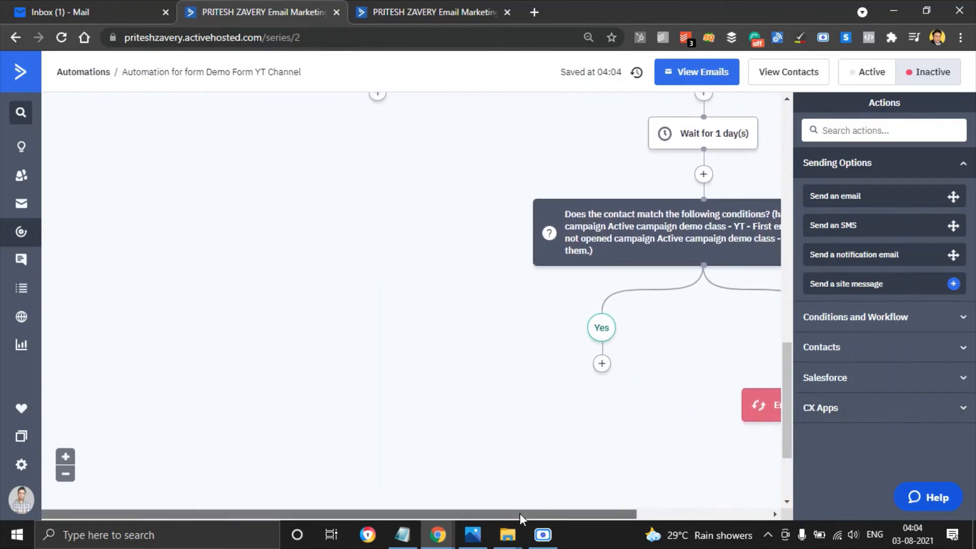
{"action": "left_click_drag", "start_coordinate": [520, 513], "coordinate": [608, 516]}
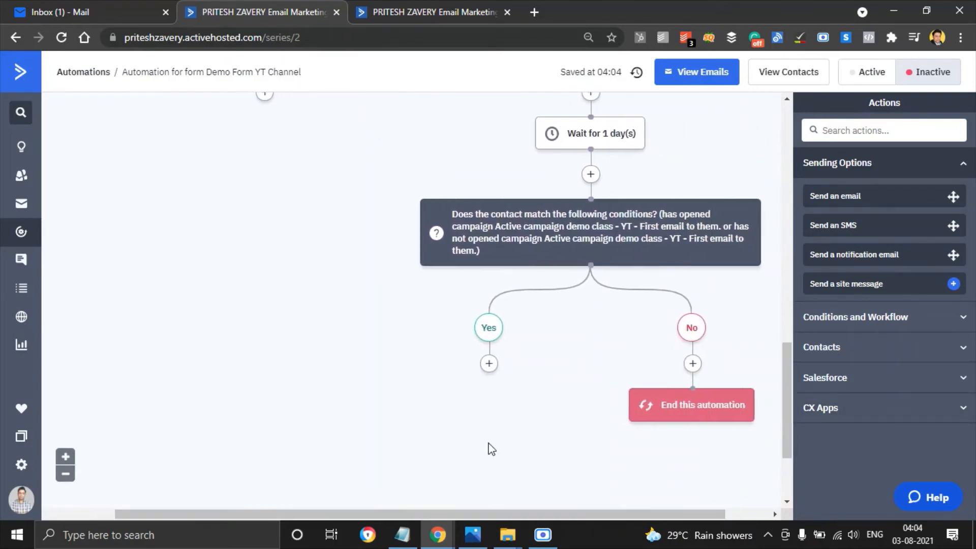
{"action": "left_click", "coordinate": [489, 364]}
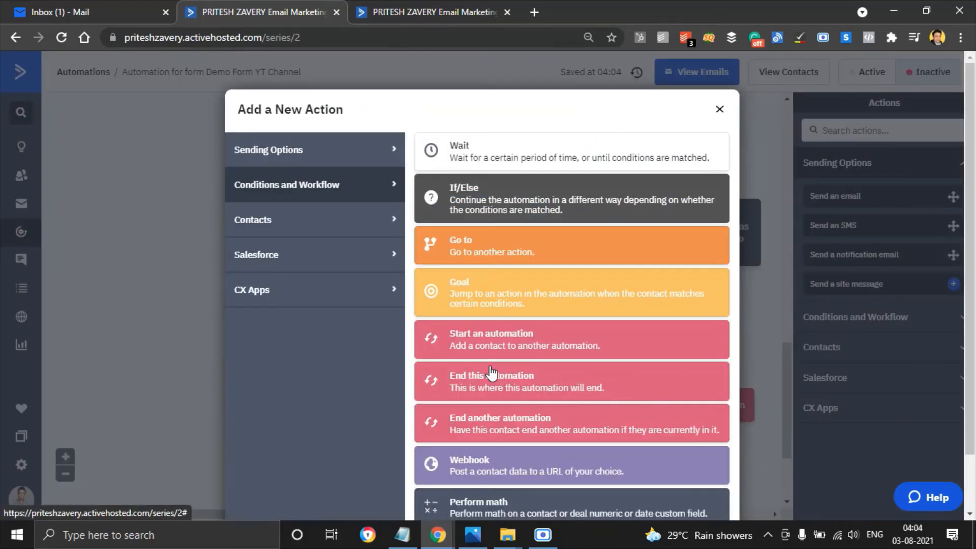
{"action": "left_click", "coordinate": [294, 233]}
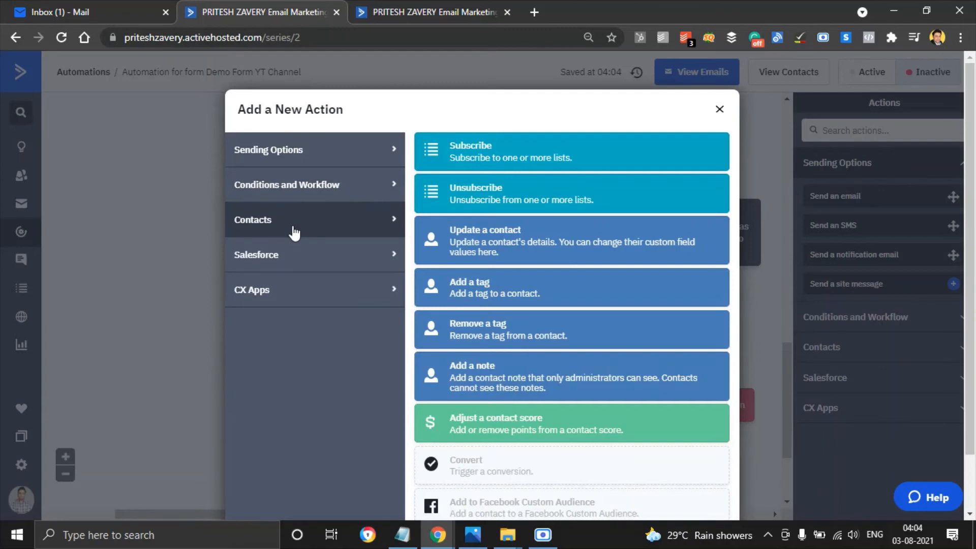
{"action": "left_click", "coordinate": [471, 298]}
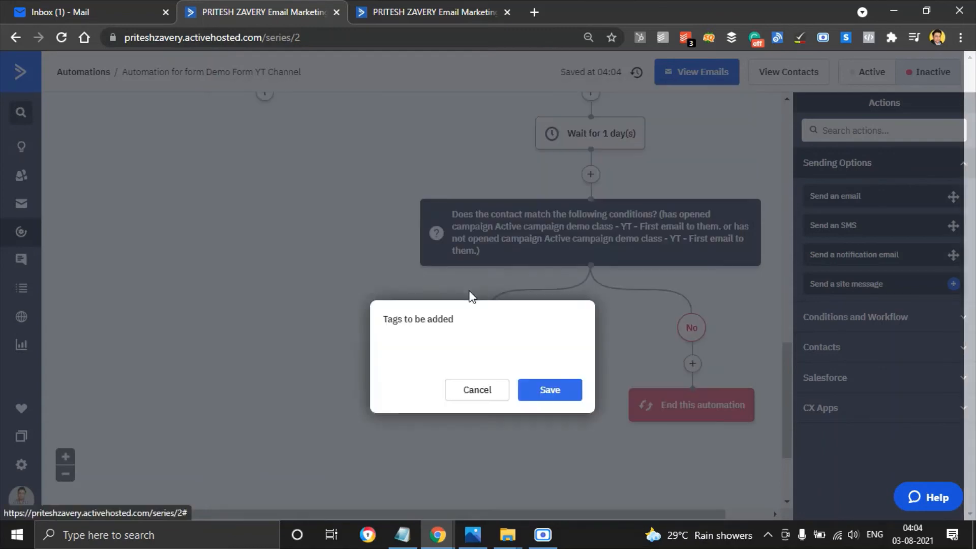
{"action": "left_click", "coordinate": [417, 339]}
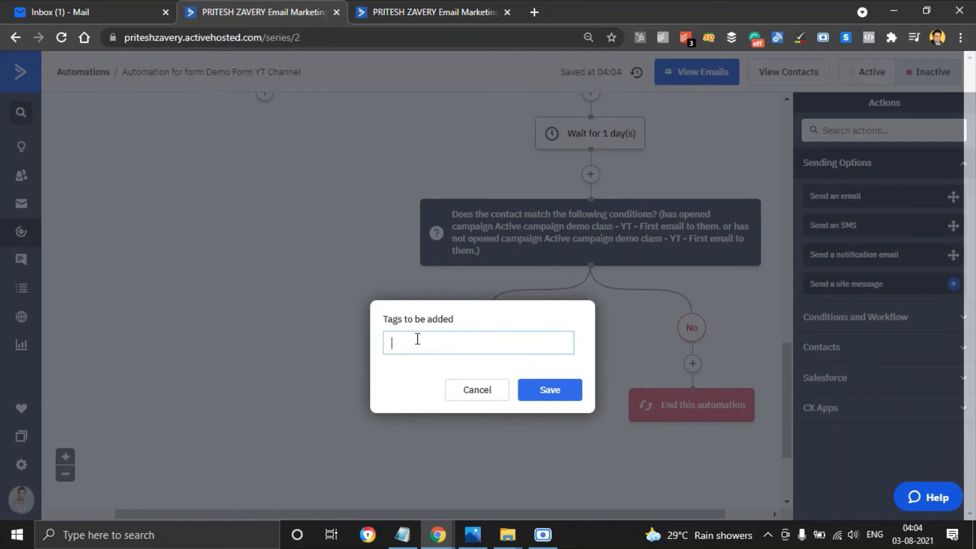
{"action": "type", "text": "YT Video Opened"}
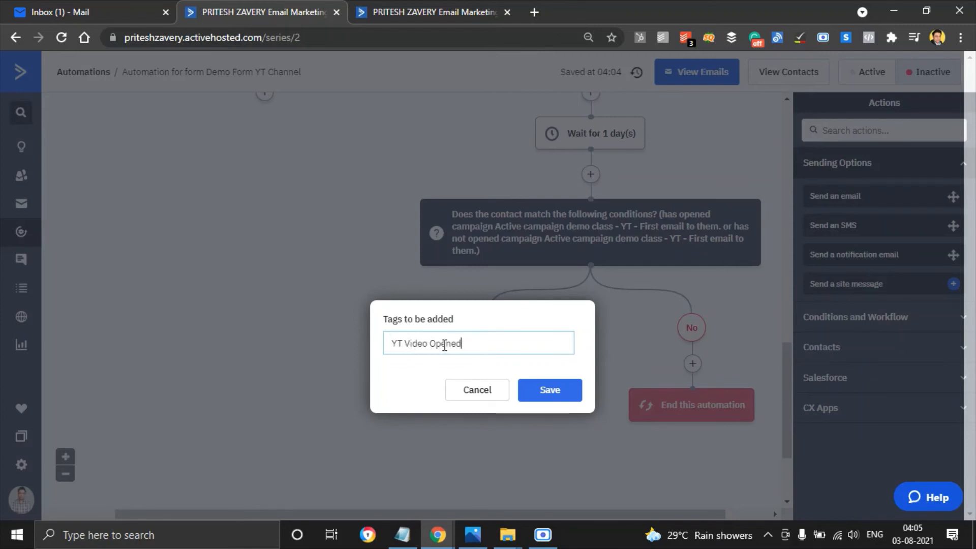
{"action": "left_click", "coordinate": [547, 390]}
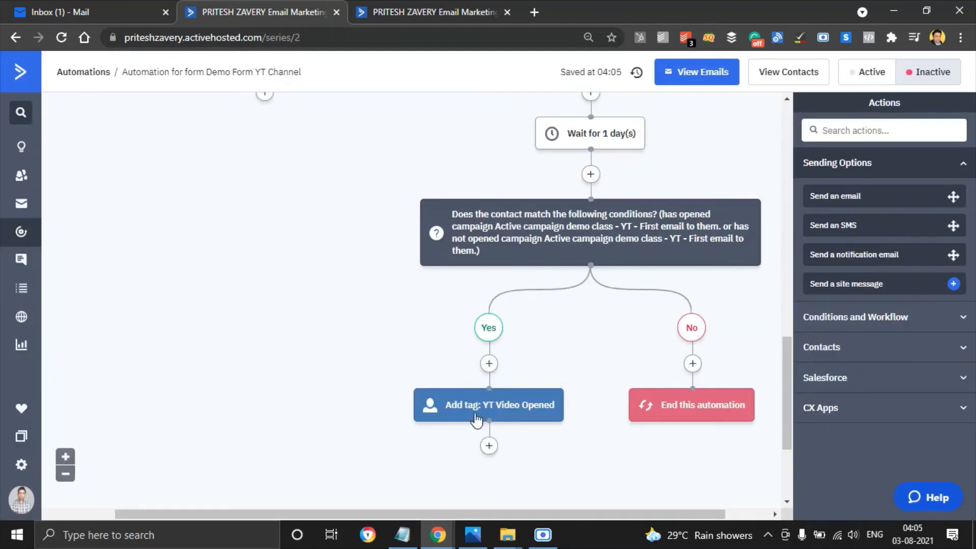
- Add a Go to action on the second If/Else's Yes branch and connect it to the YT Video Opened tag action
{"action": "mouse_move", "coordinate": [455, 408]}
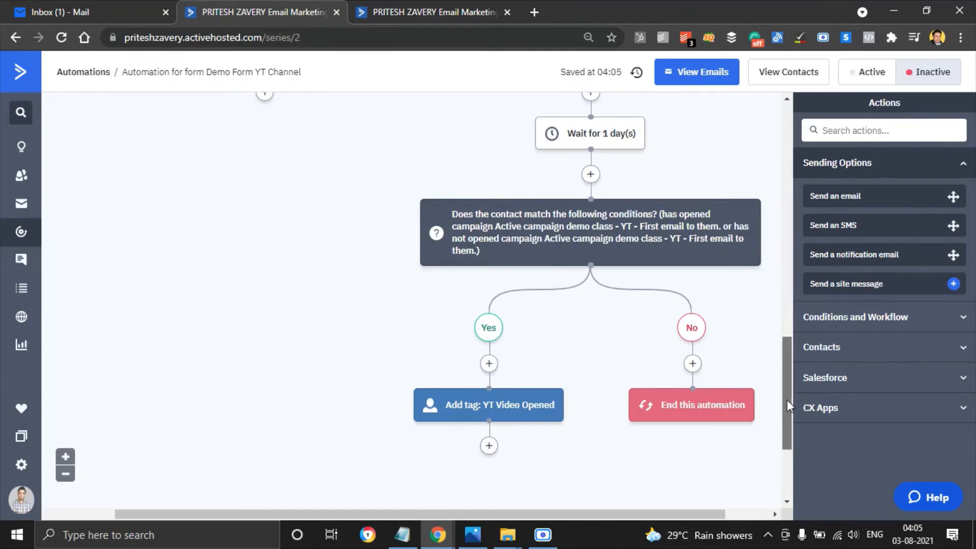
{"action": "mouse_move", "coordinate": [786, 400]}
{"action": "left_mouse_down"}
{"action": "mouse_move", "coordinate": [792, 291]}
{"action": "mouse_move", "coordinate": [779, 389]}
{"action": "left_mouse_up"}
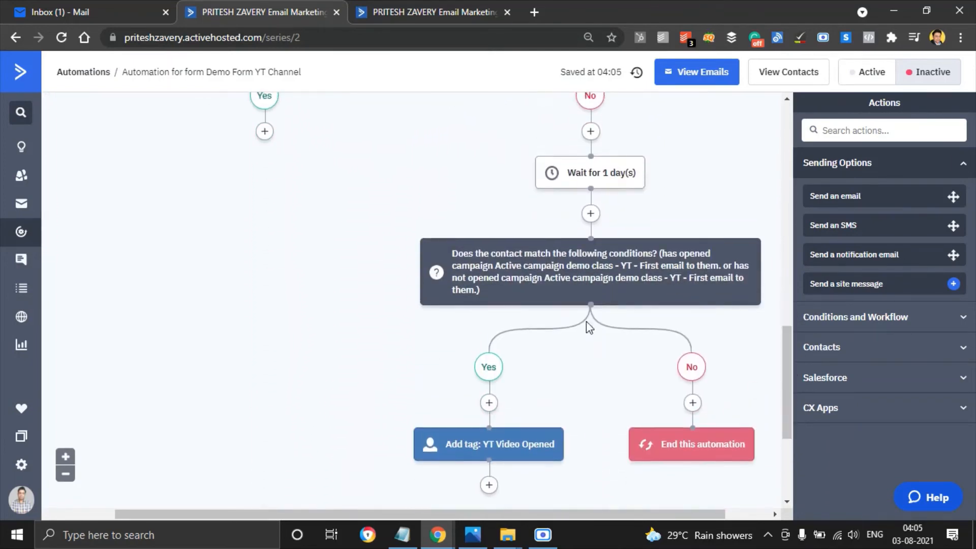
{"action": "left_click", "coordinate": [264, 131]}
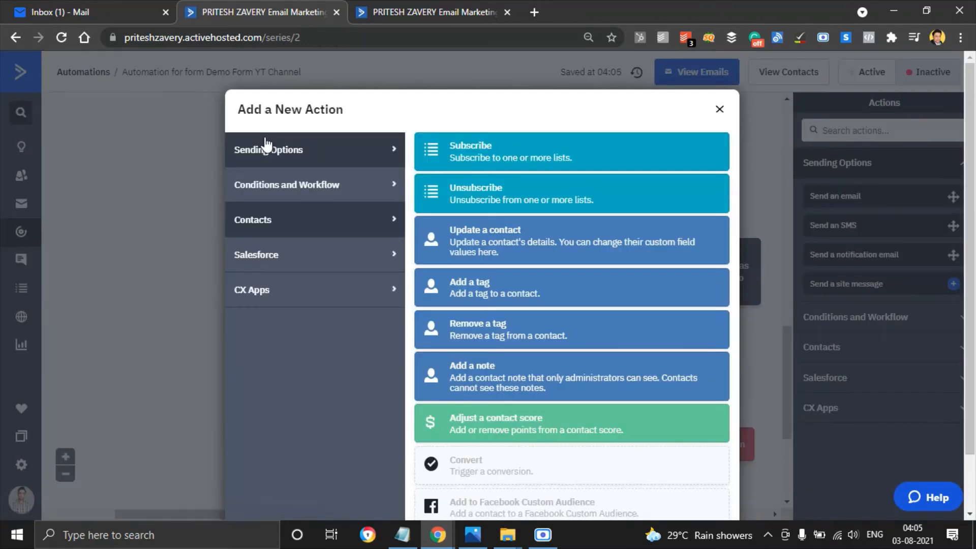
{"action": "left_click", "coordinate": [289, 193]}
{"action": "left_click", "coordinate": [483, 249]}
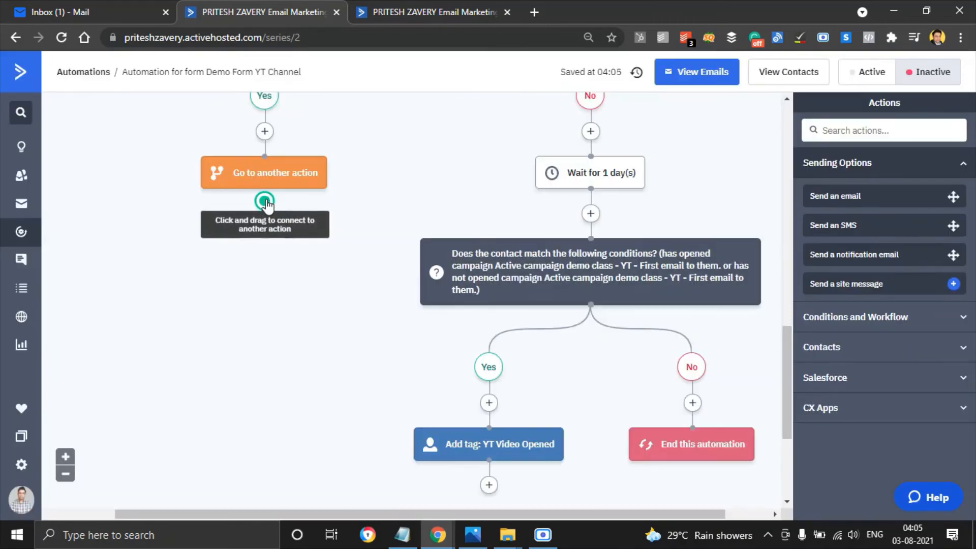
{"action": "left_click_drag", "start_coordinate": [270, 194], "coordinate": [494, 441]}
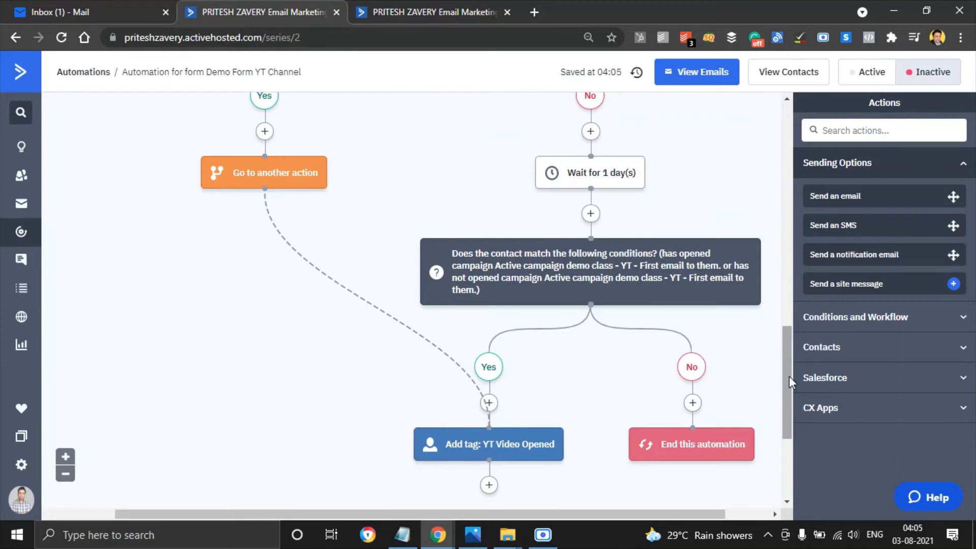
- Copy the Go to action as a single action onto the first If/Else's Yes branch
{"action": "left_click_drag", "start_coordinate": [789, 376], "coordinate": [795, 316]}
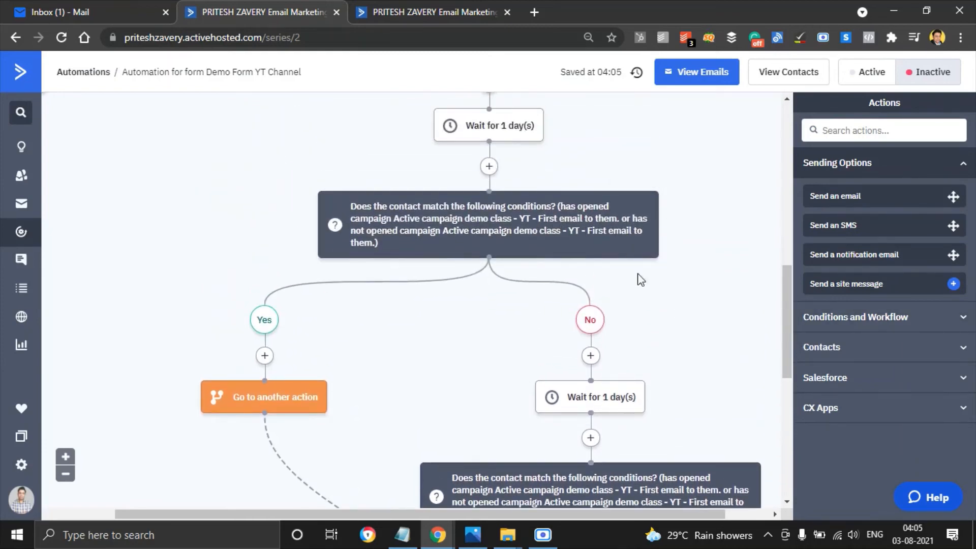
{"action": "mouse_move", "coordinate": [782, 307]}
{"action": "left_mouse_down"}
{"action": "mouse_move", "coordinate": [789, 395]}
{"action": "mouse_move", "coordinate": [791, 292]}
{"action": "left_mouse_up"}
{"action": "left_click_drag", "start_coordinate": [551, 517], "coordinate": [420, 519]}
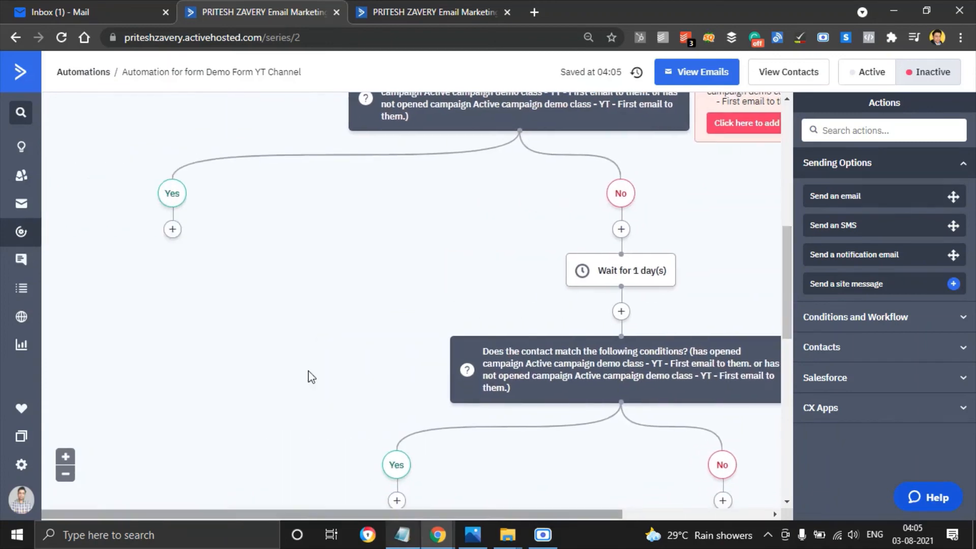
{"action": "left_click_drag", "start_coordinate": [788, 275], "coordinate": [791, 302]}
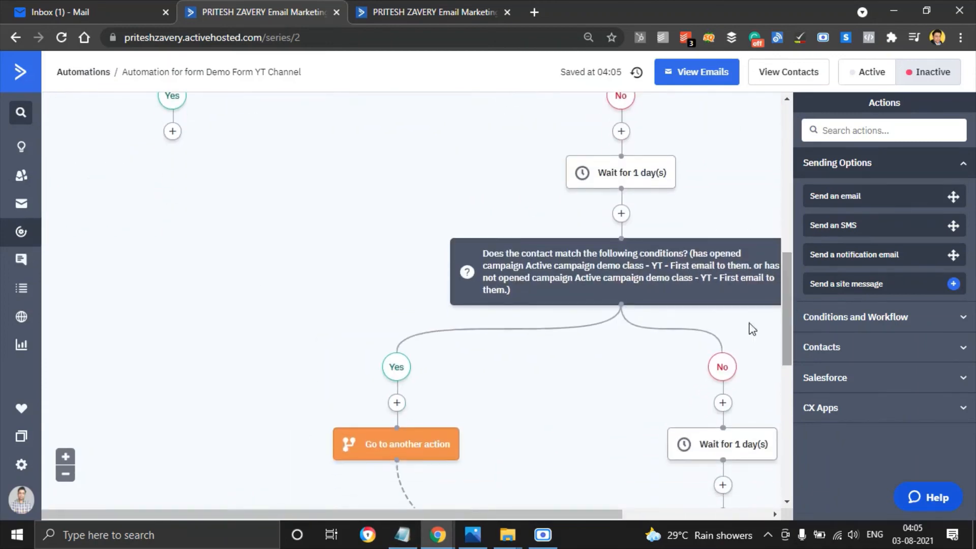
{"action": "left_click_drag", "start_coordinate": [388, 445], "coordinate": [166, 133]}
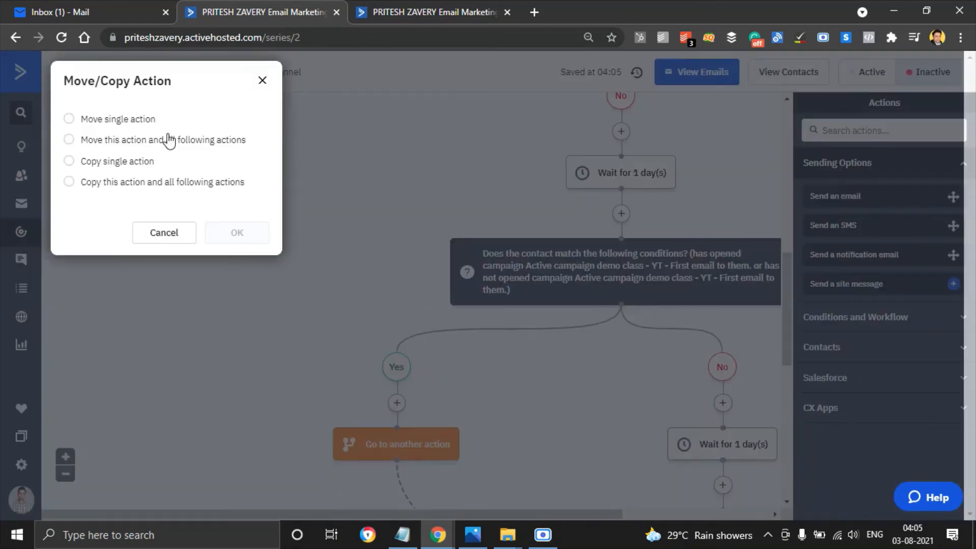
{"action": "left_click", "coordinate": [127, 162]}
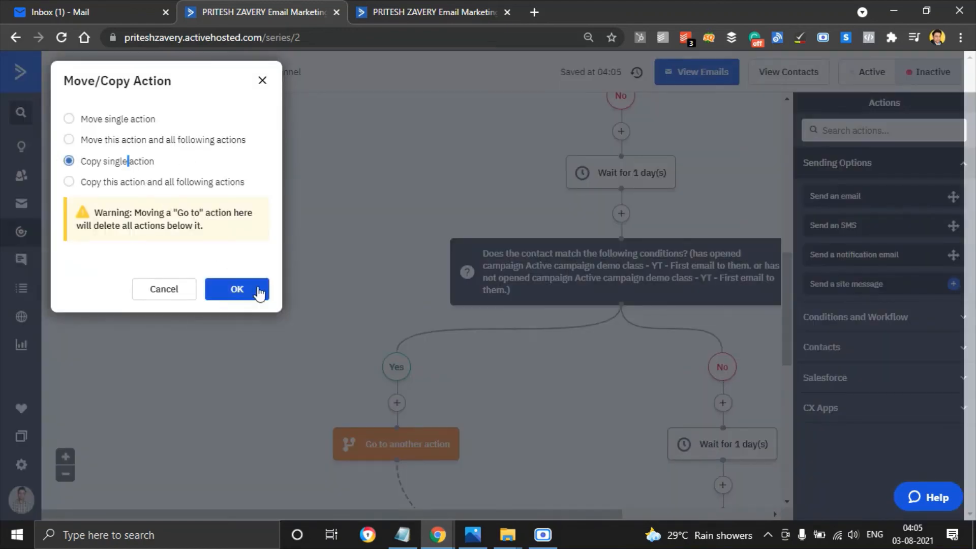
{"action": "left_click", "coordinate": [241, 287]}
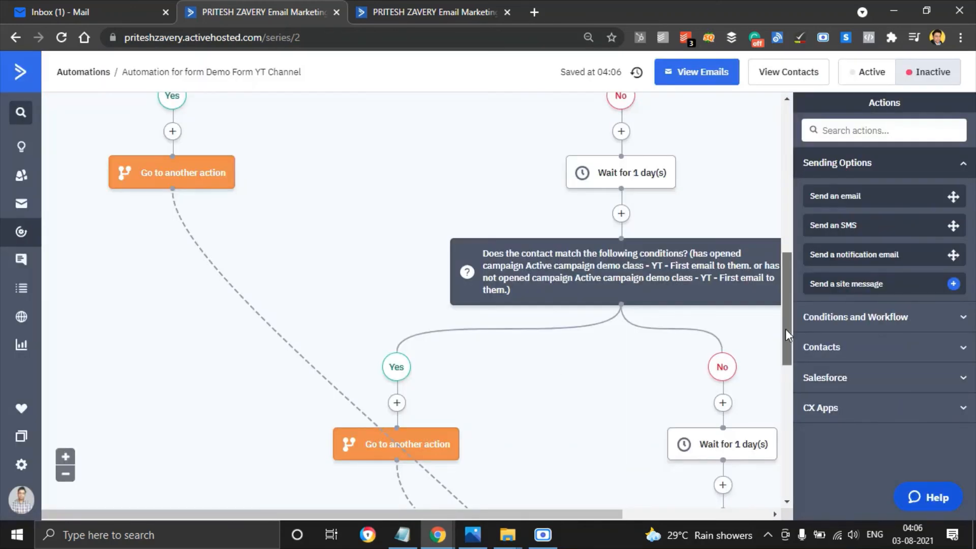
{"action": "left_click_drag", "start_coordinate": [785, 329], "coordinate": [795, 425]}
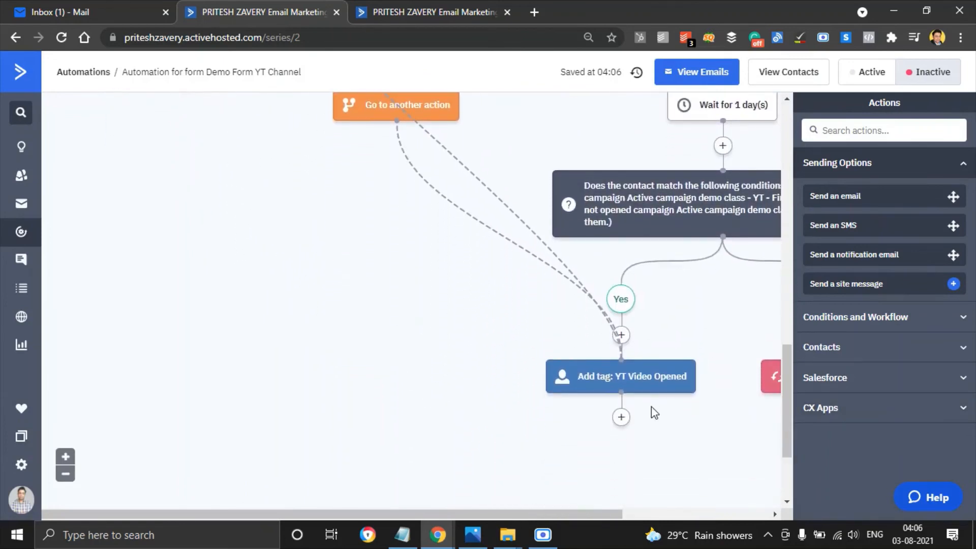
{"action": "mouse_move", "coordinate": [645, 382]}
{"action": "mouse_move", "coordinate": [784, 407]}
{"action": "left_mouse_down"}
{"action": "mouse_move", "coordinate": [783, 312]}
{"action": "mouse_move", "coordinate": [788, 412]}
{"action": "left_mouse_up"}
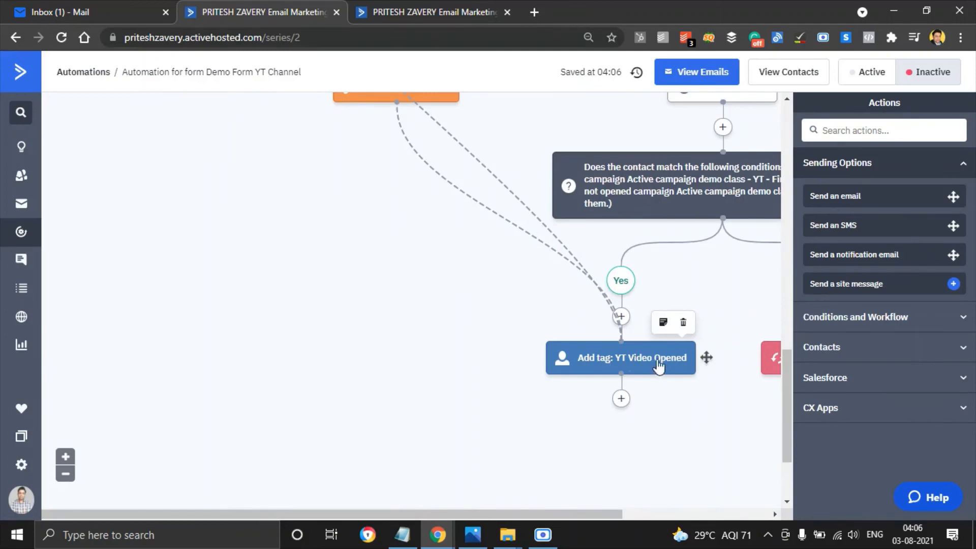
{"action": "left_click_drag", "start_coordinate": [519, 514], "coordinate": [699, 509]}
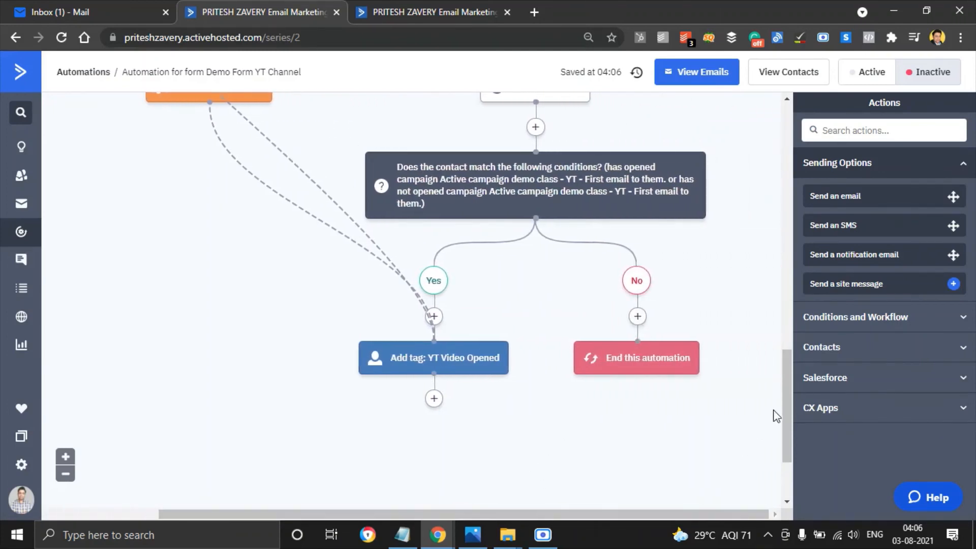
- Add a Subscribe action for all lists below the YT Video Opened tag action and accept selecting all lists
{"action": "left_click_drag", "start_coordinate": [785, 412], "coordinate": [794, 445]}
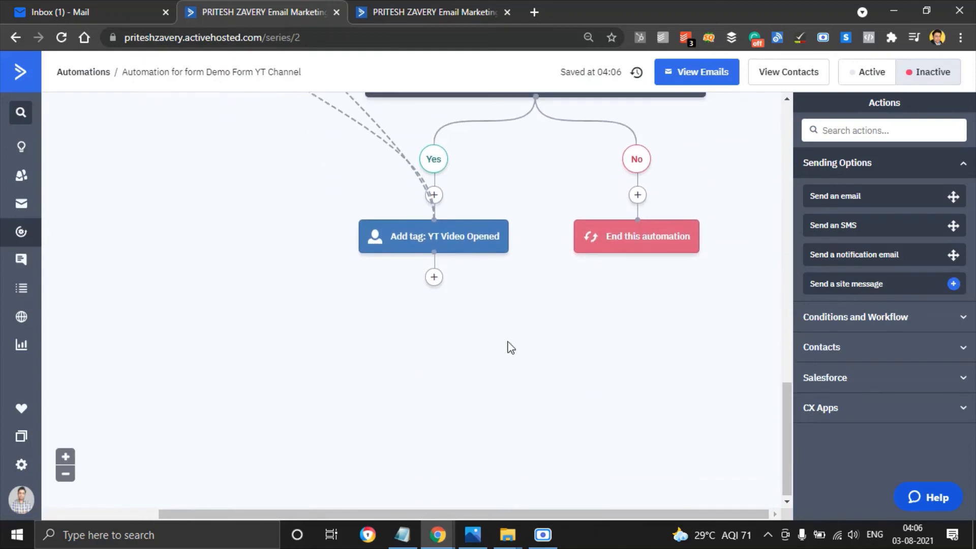
{"action": "left_click", "coordinate": [434, 278]}
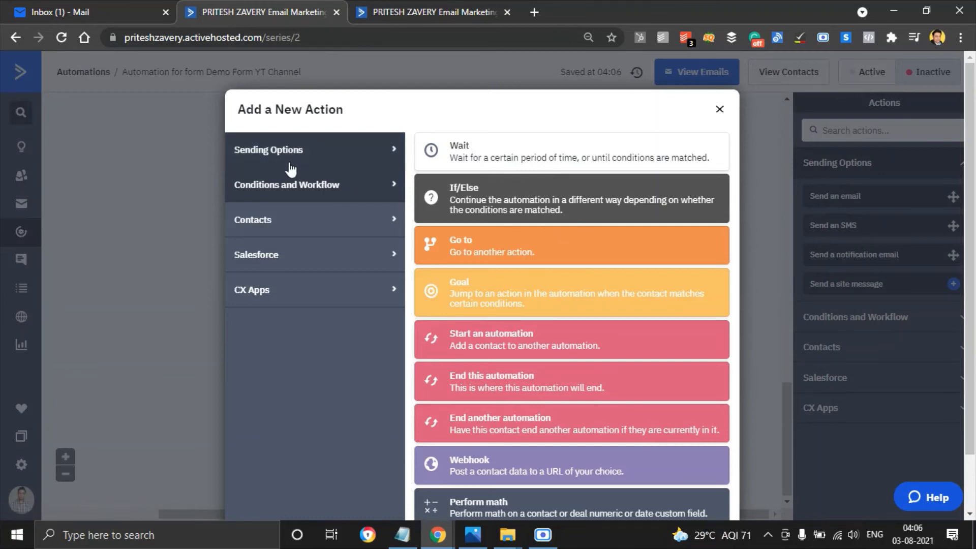
{"action": "left_click", "coordinate": [317, 221]}
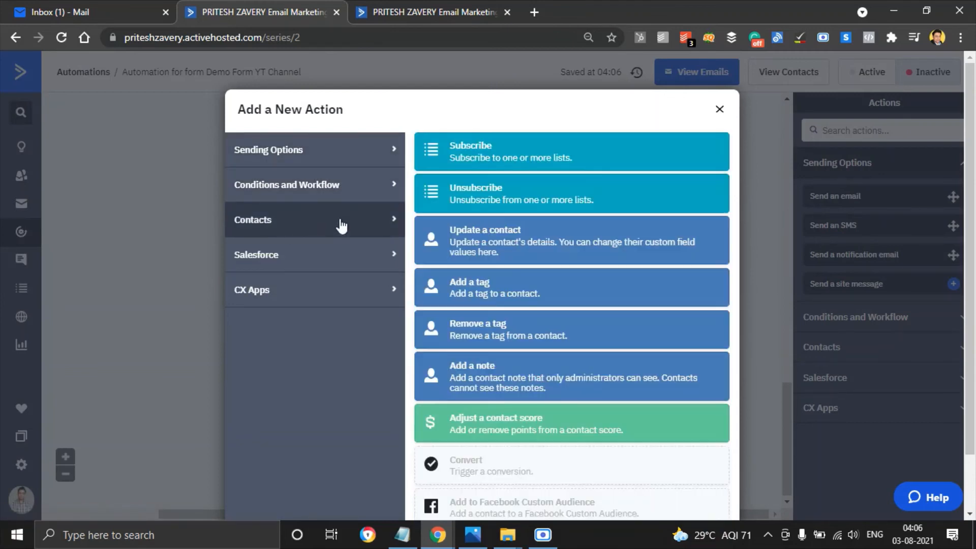
{"action": "left_click", "coordinate": [527, 162]}
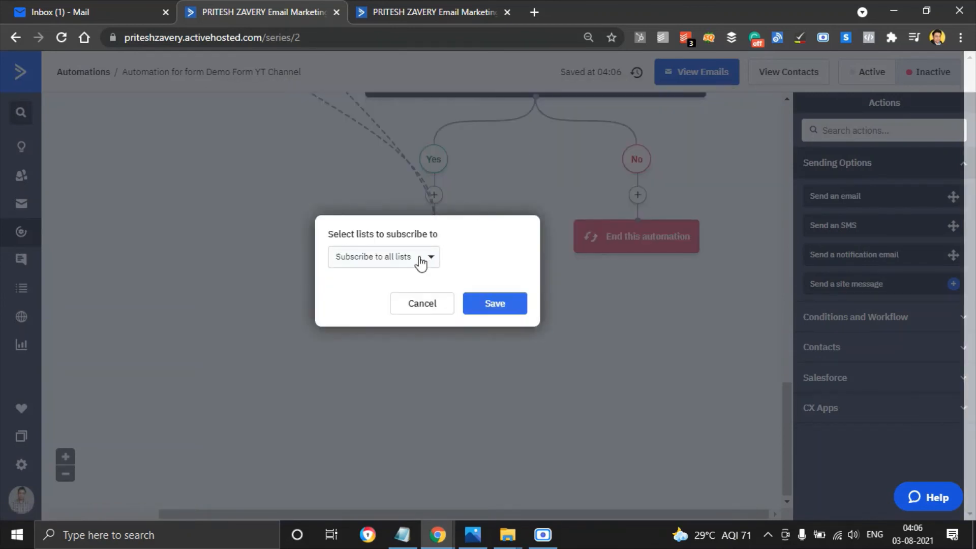
{"action": "left_click", "coordinate": [507, 310]}
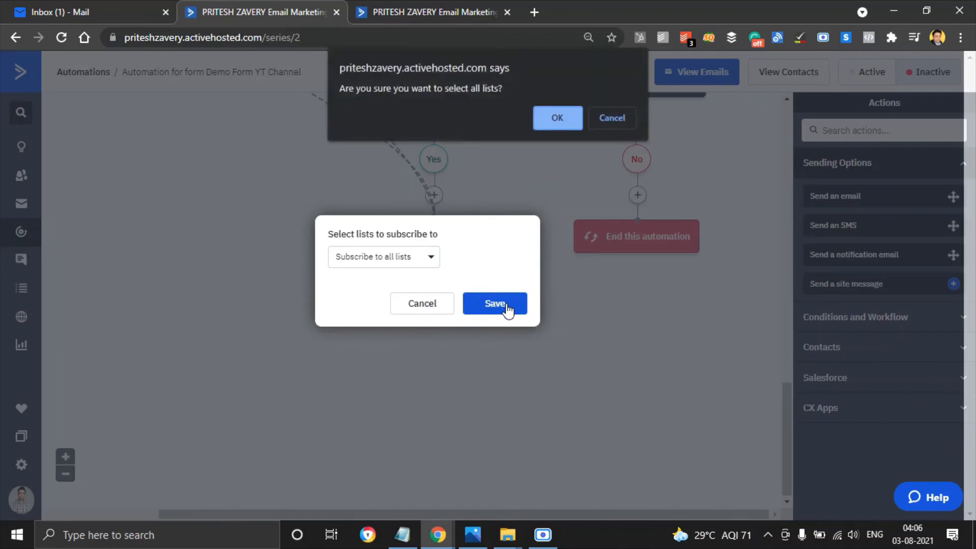
{"action": "left_click", "coordinate": [549, 121]}
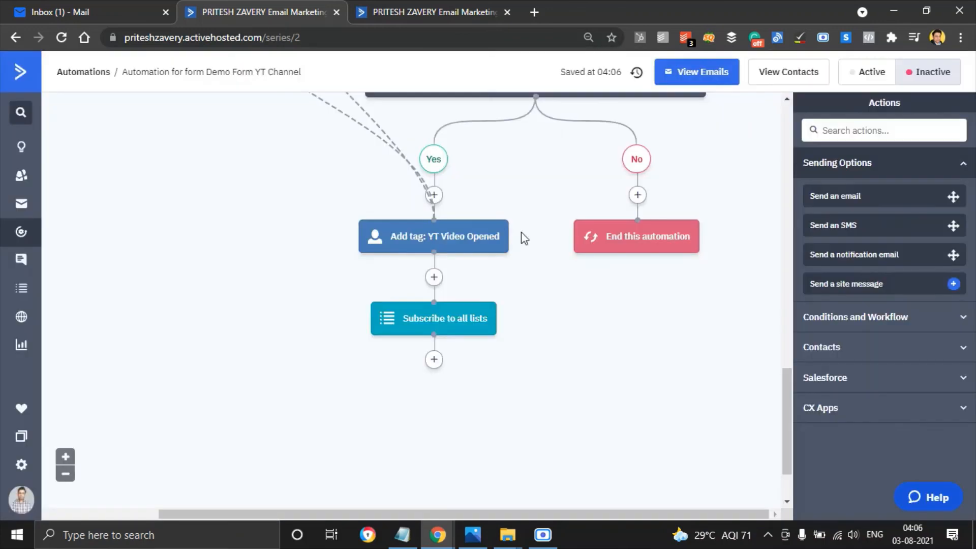
- Add an End this automation action below the Subscribe to all lists action
{"action": "mouse_move", "coordinate": [452, 328]}
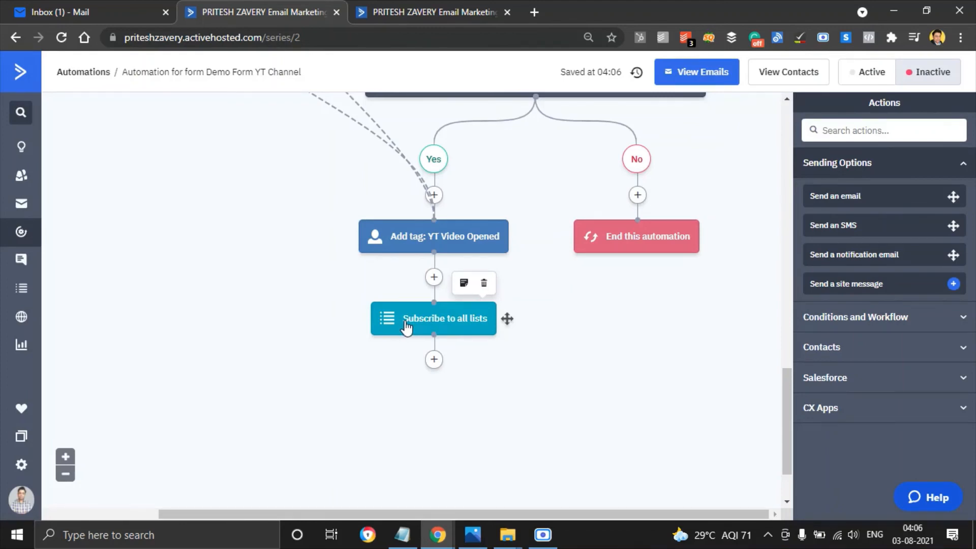
{"action": "left_click", "coordinate": [434, 360]}
{"action": "left_click", "coordinate": [322, 152]}
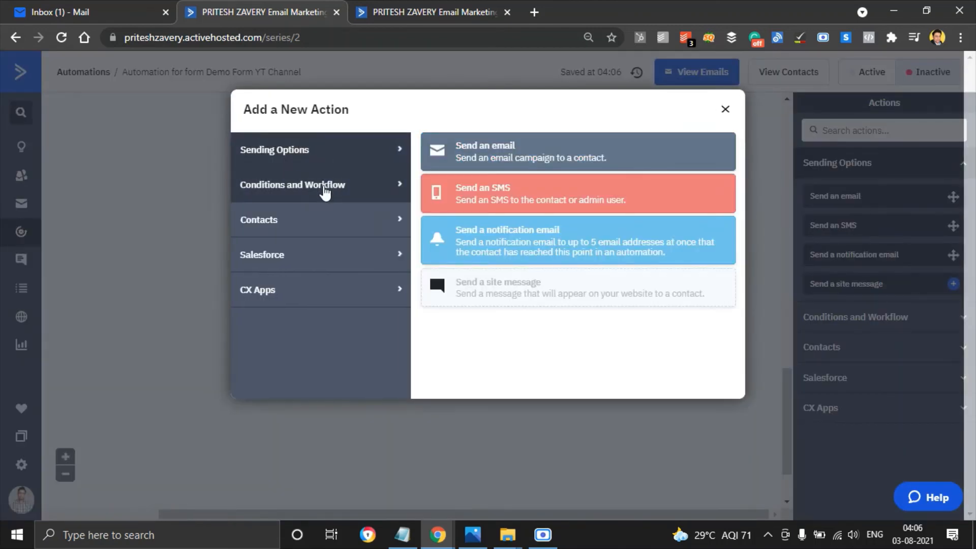
{"action": "left_click", "coordinate": [324, 188]}
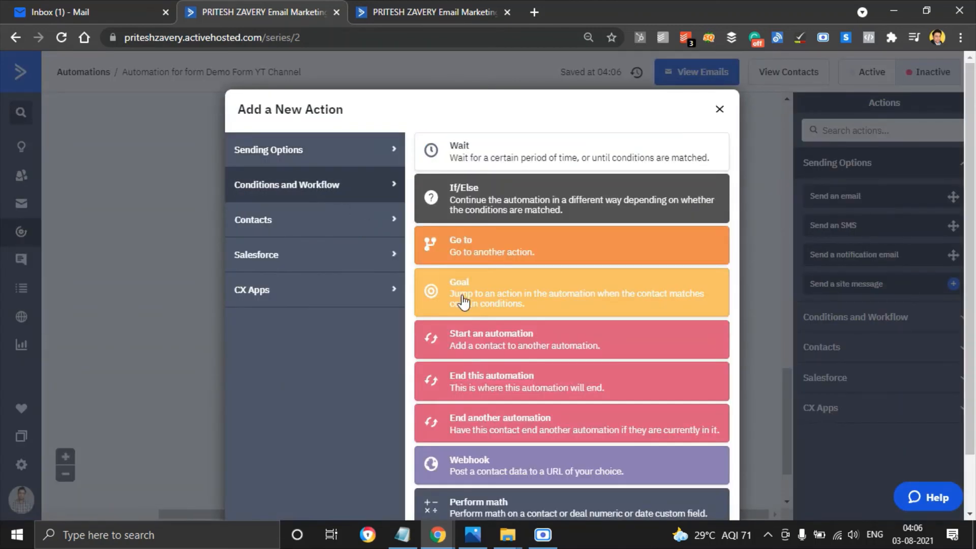
{"action": "left_click", "coordinate": [519, 388]}
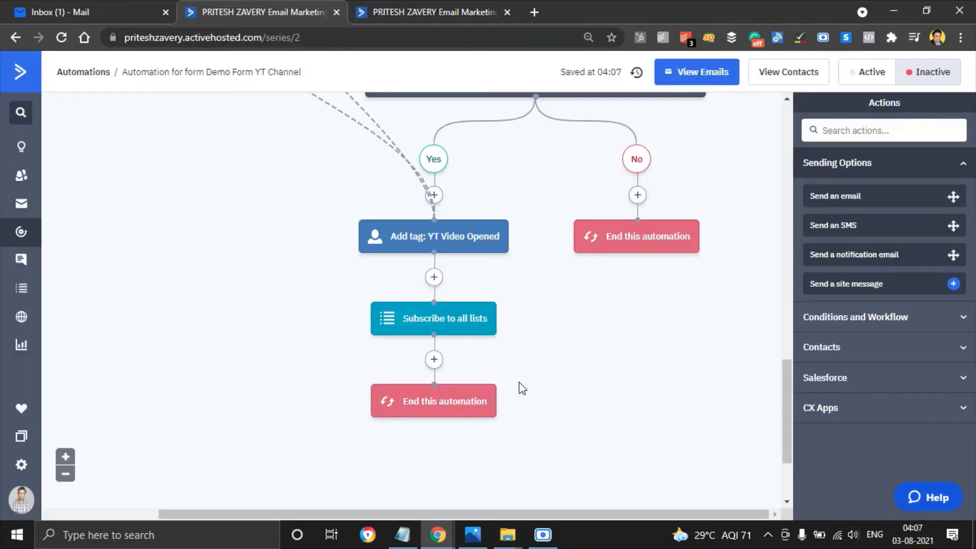
- Review the whole automation flow from the form trigger through the waits and conditions to the end actions
{"action": "left_click_drag", "start_coordinate": [787, 457], "coordinate": [779, 154]}
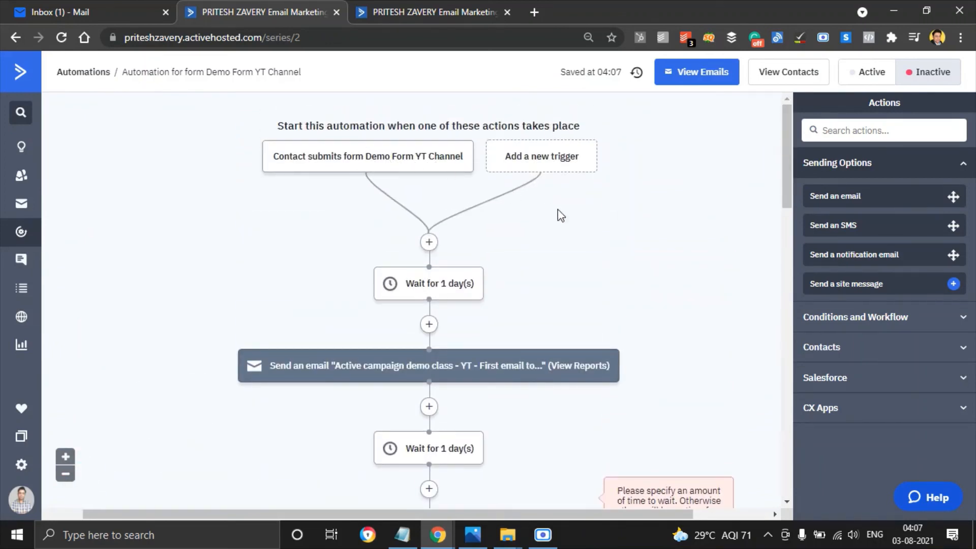
{"action": "left_click_drag", "start_coordinate": [783, 156], "coordinate": [786, 174]}
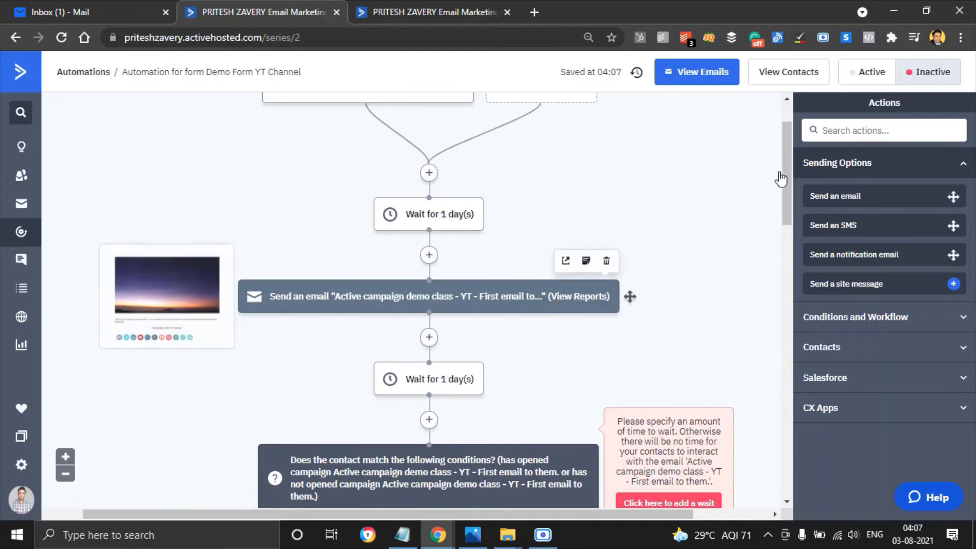
{"action": "left_click_drag", "start_coordinate": [781, 178], "coordinate": [788, 382]}
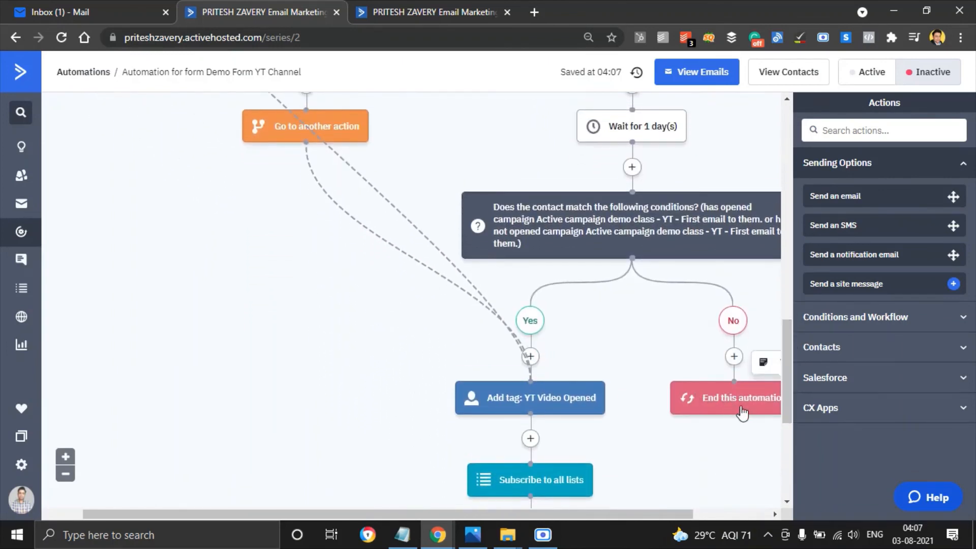
{"action": "mouse_move", "coordinate": [789, 383]}
{"action": "left_mouse_down"}
{"action": "mouse_move", "coordinate": [789, 224]}
{"action": "mouse_move", "coordinate": [793, 401]}
{"action": "left_mouse_up"}
{"action": "mouse_move", "coordinate": [496, 368]}
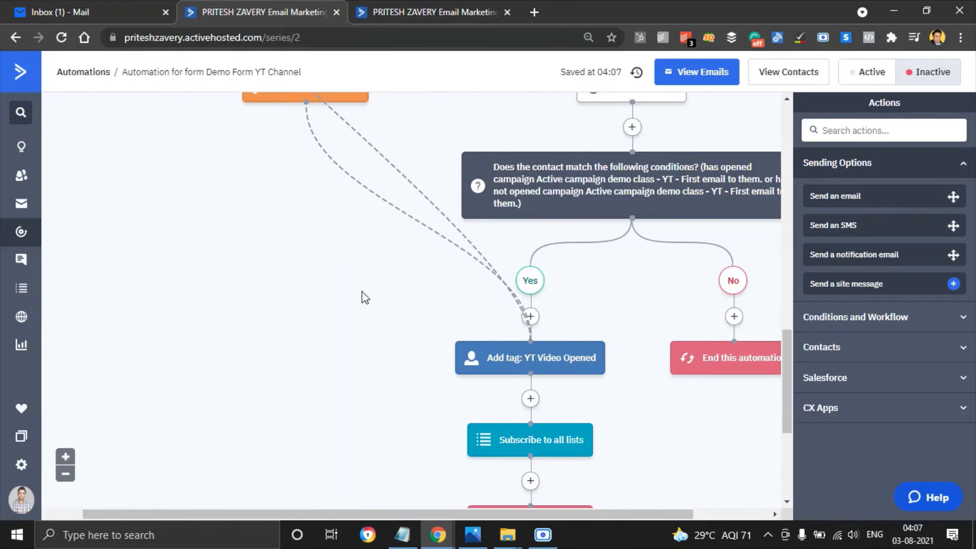
{"action": "mouse_move", "coordinate": [457, 356]}
{"action": "mouse_move", "coordinate": [539, 448]}
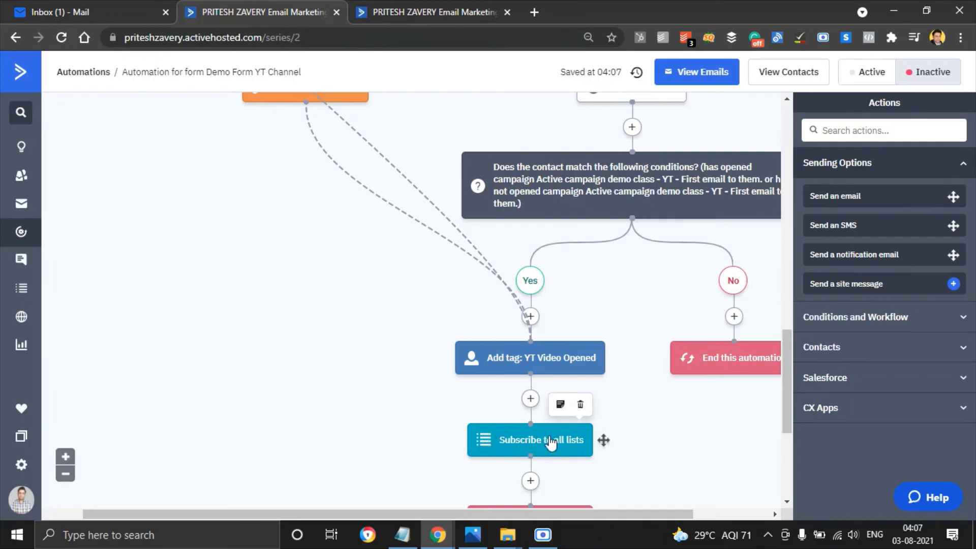
{"action": "mouse_move", "coordinate": [787, 376]}
{"action": "left_mouse_down"}
{"action": "mouse_move", "coordinate": [789, 420]}
{"action": "mouse_move", "coordinate": [798, 390]}
{"action": "left_mouse_up"}
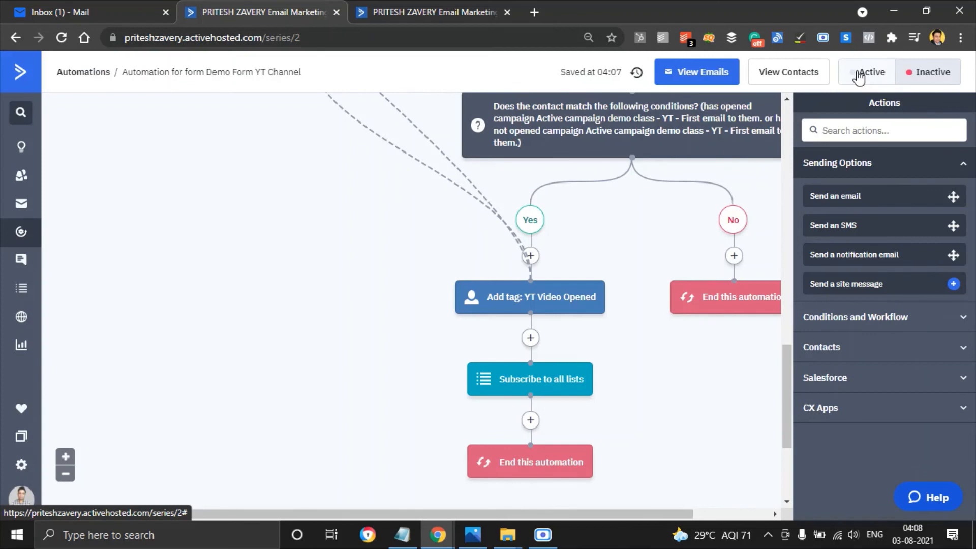
- Look over the Automations overview page and collapse the "Orchestrate your customer experience" section of the Getting Started checklist
{"action": "key", "text": "ctrl+Tab"}
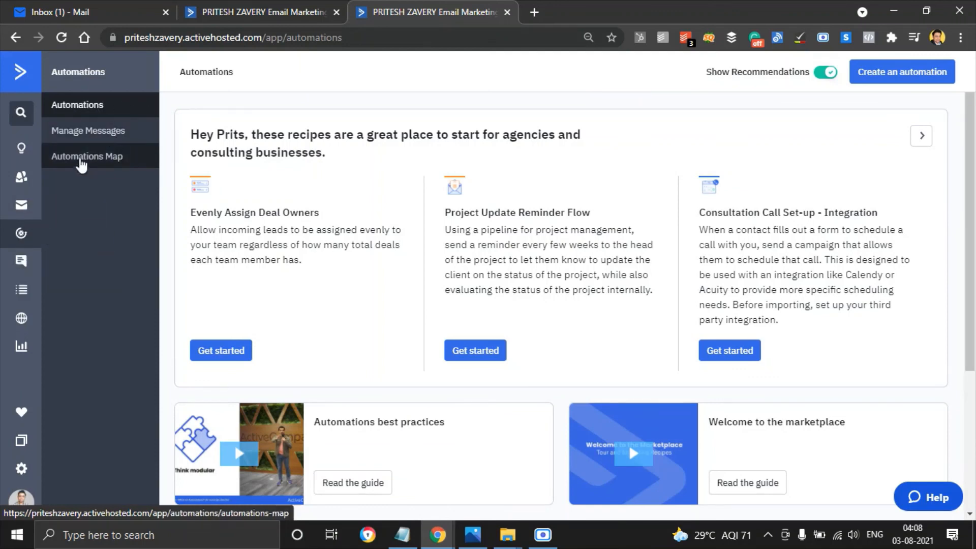
{"action": "left_click_drag", "start_coordinate": [973, 208], "coordinate": [974, 236]}
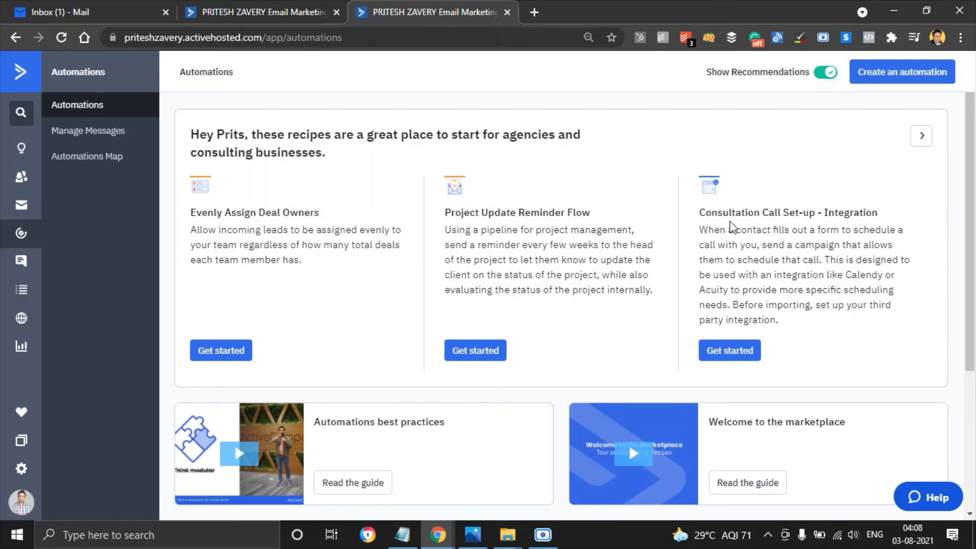
{"action": "scroll", "coordinate": [975, 267], "scroll_direction": "down", "scroll_amount": 1}
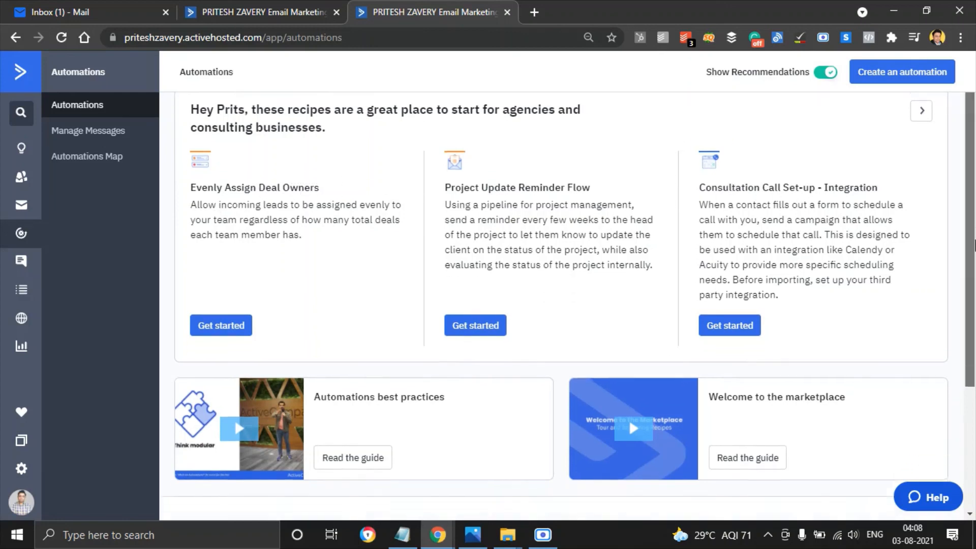
{"action": "scroll", "coordinate": [974, 267], "scroll_direction": "up", "scroll_amount": 1}
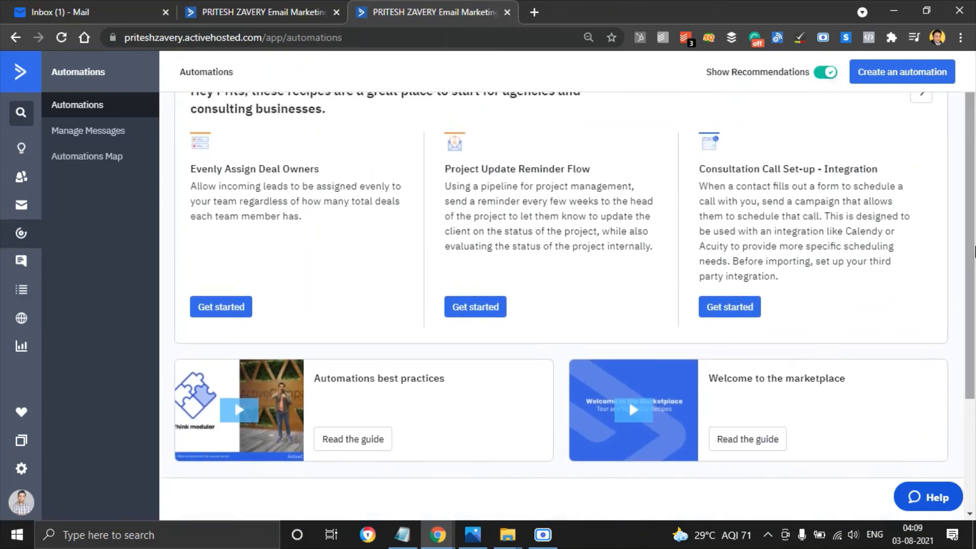
{"action": "scroll", "coordinate": [974, 250], "scroll_direction": "down", "scroll_amount": 3}
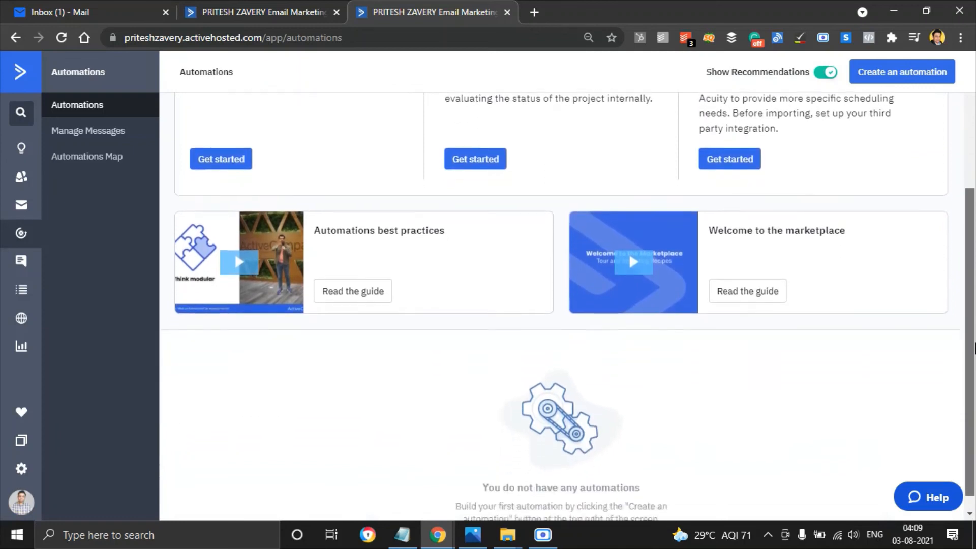
{"action": "scroll", "coordinate": [974, 229], "scroll_direction": "up", "scroll_amount": 3}
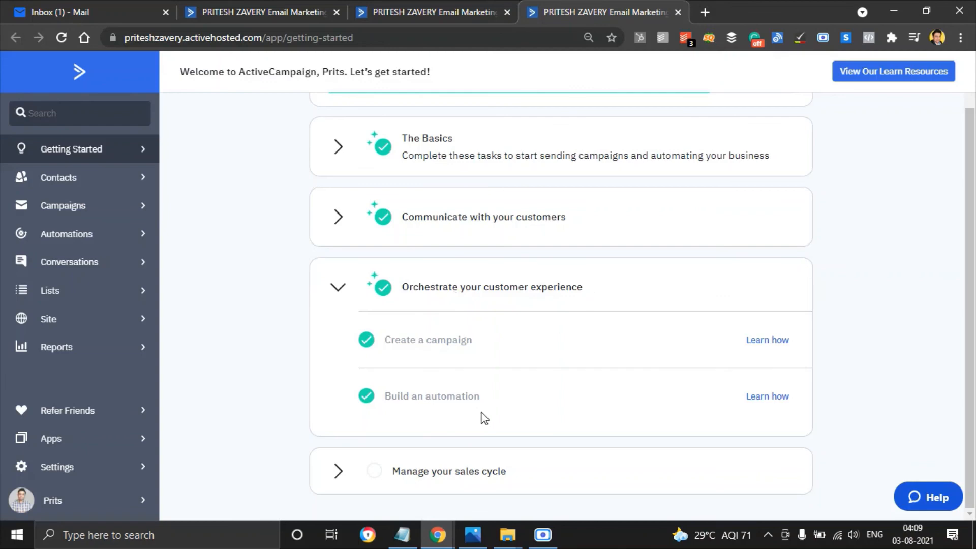
{"action": "left_click", "coordinate": [335, 293]}
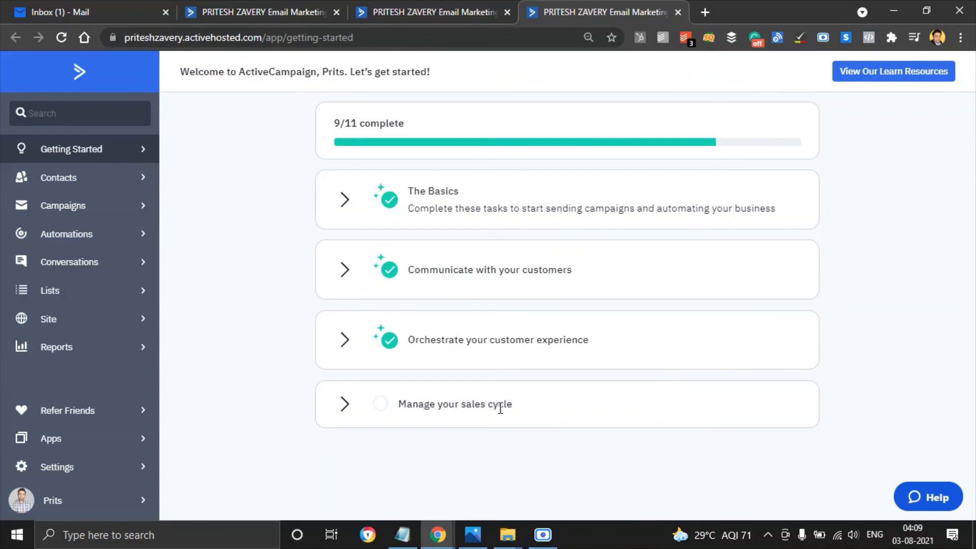